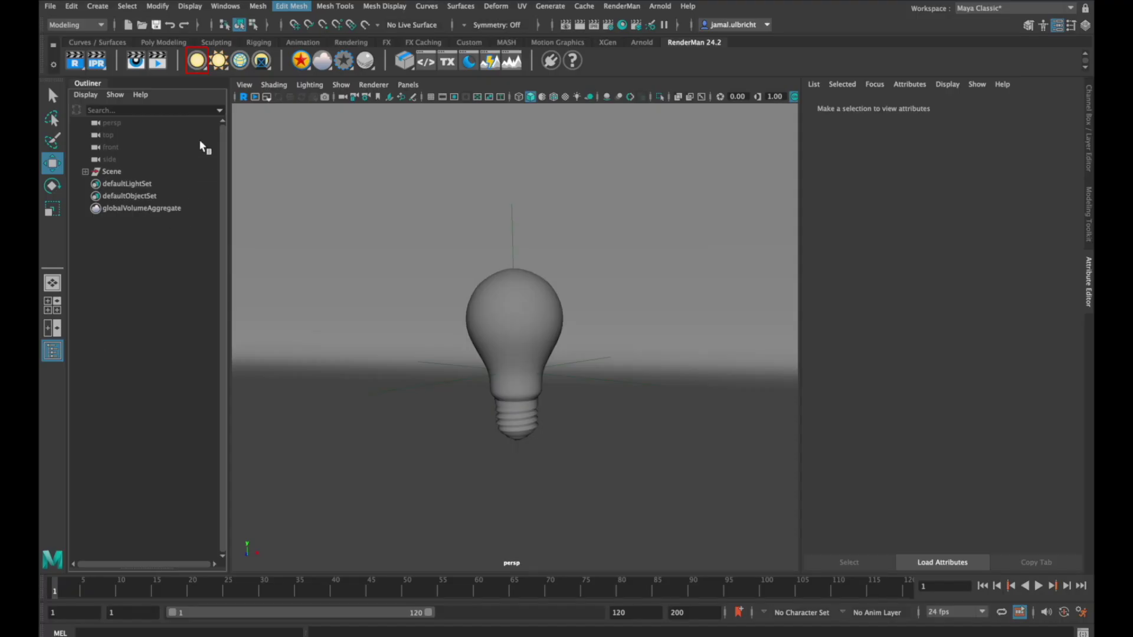
Create a PxrRectLight from the RenderMan light shelf and move it left of the bulb.
{"action": "right_click", "coordinate": [201, 63]}
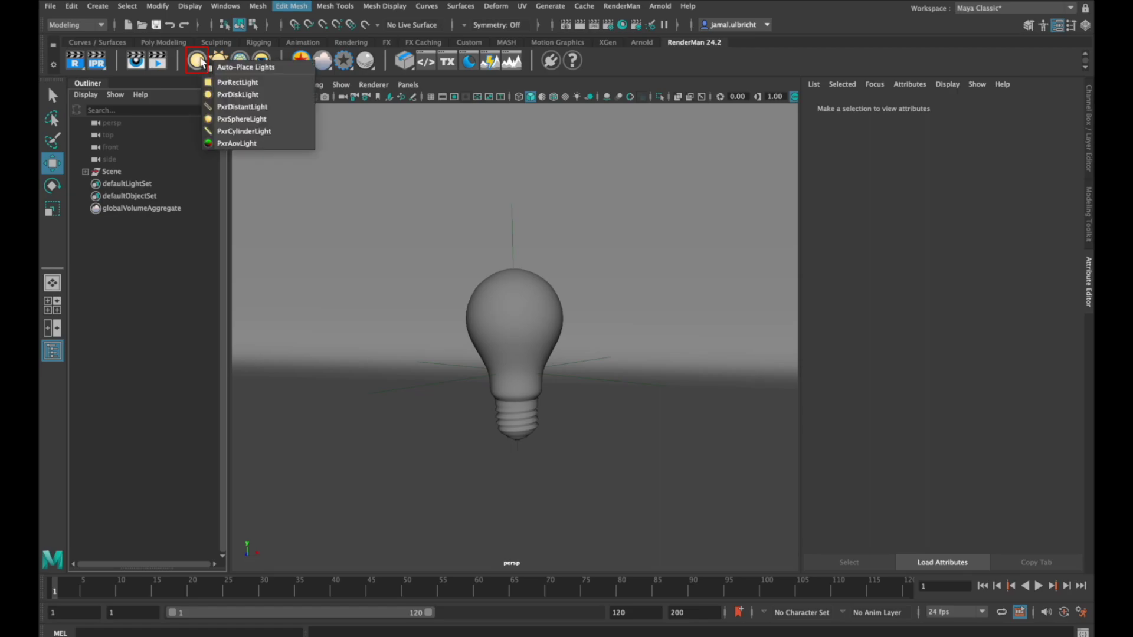
{"action": "left_click", "coordinate": [240, 80]}
{"action": "left_click_drag", "start_coordinate": [742, 477], "coordinate": [380, 298]}
Start the live RenderMan IPR render of the rect light in the viewport.
{"action": "key", "text": "e"}
{"action": "key", "text": "w"}
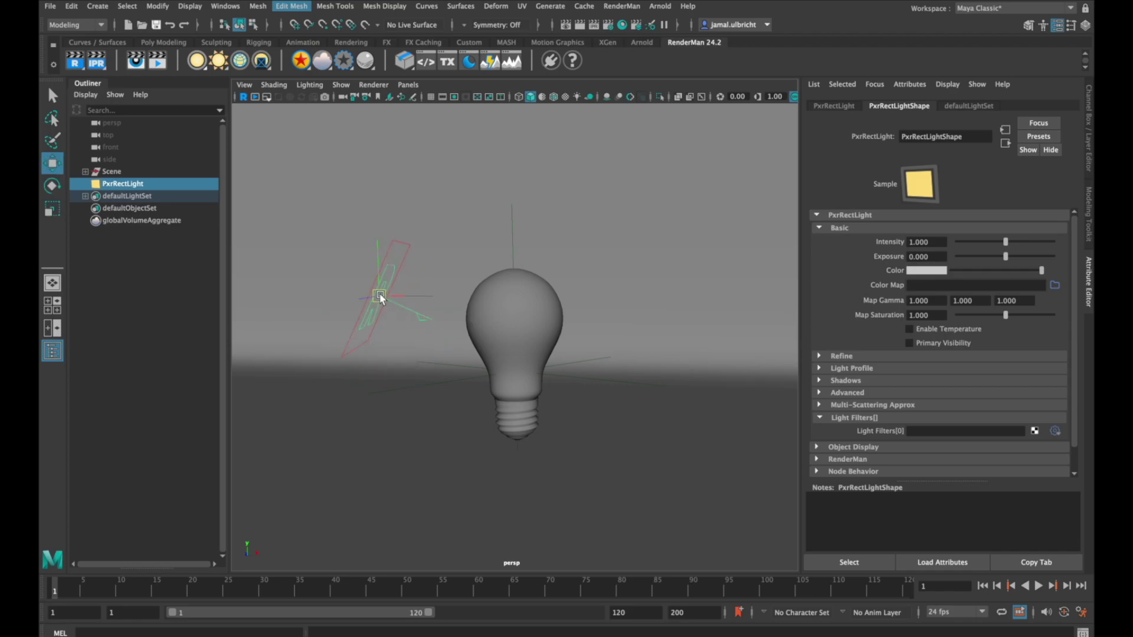
{"action": "left_click", "coordinate": [243, 97]}
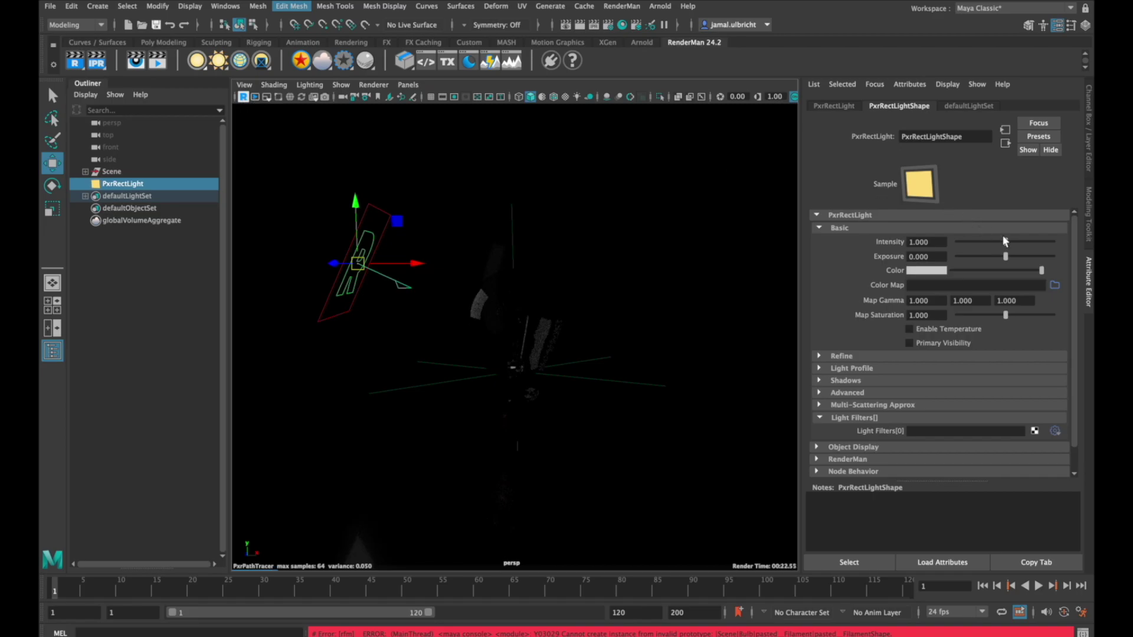
Try rect light Intensity at 80, then settle it back at 2.
{"action": "left_click_drag", "start_coordinate": [1005, 242], "coordinate": [1054, 242]}
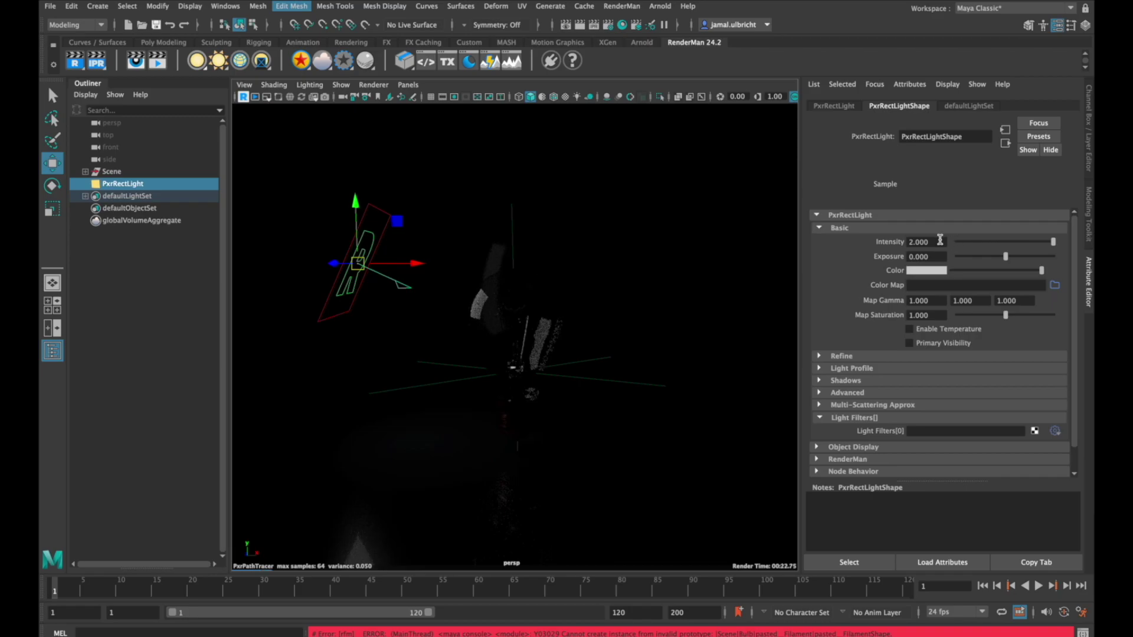
{"action": "left_click_drag", "start_coordinate": [940, 240], "coordinate": [852, 234]}
{"action": "type", "text": "80"}
{"action": "key", "text": "Return"}
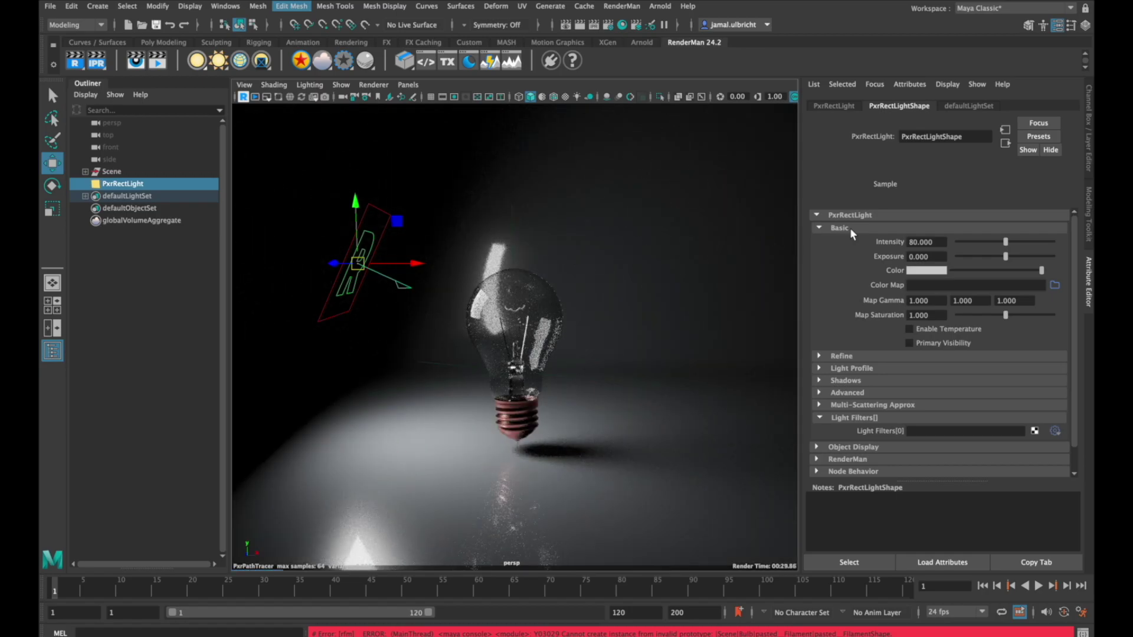
{"action": "left_click_drag", "start_coordinate": [940, 242], "coordinate": [788, 208]}
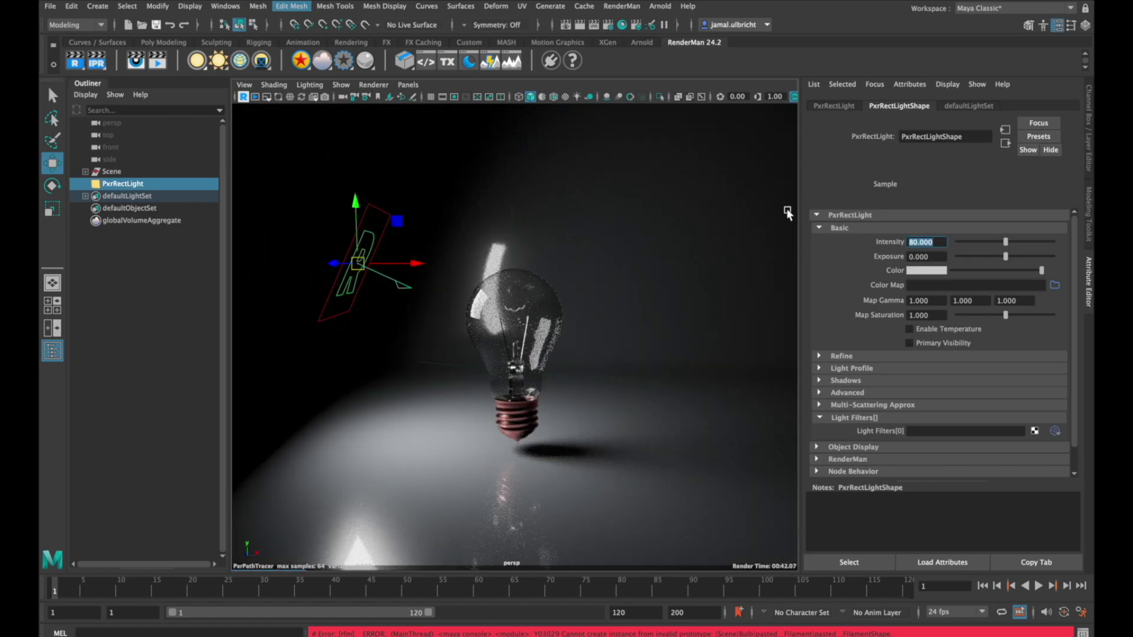
{"action": "type", "text": "2"}
{"action": "key", "text": "Return"}
Test the rect light's Exposure at 1 and then 80.
{"action": "double_click", "coordinate": [925, 257]}
{"action": "type", "text": "1"}
{"action": "key", "text": "Return"}
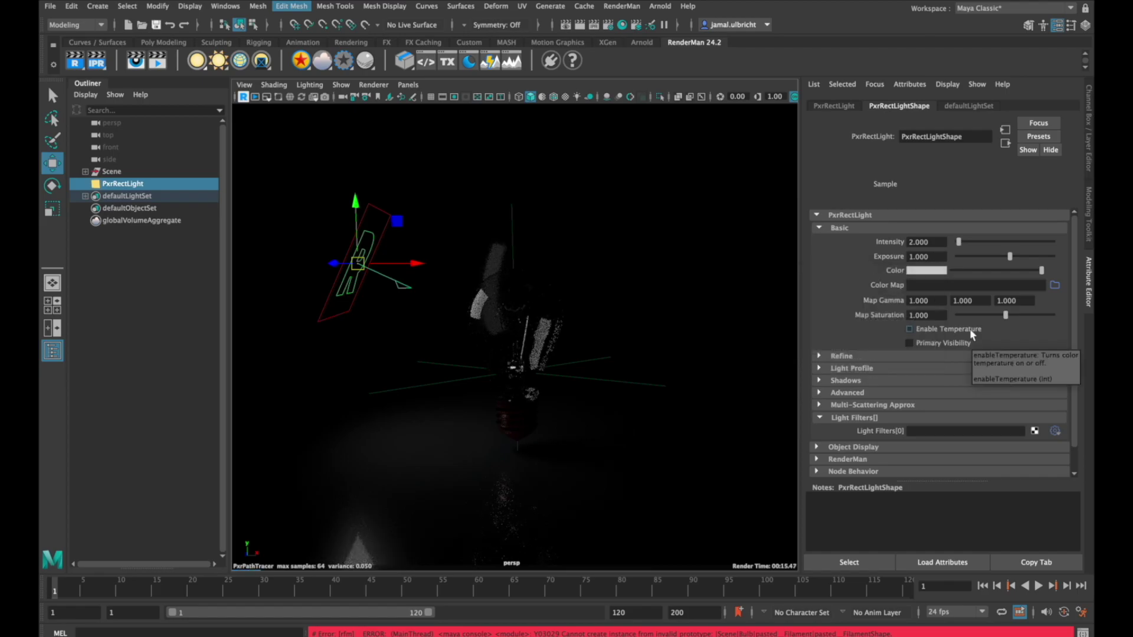
{"action": "left_click_drag", "start_coordinate": [940, 253], "coordinate": [769, 252]}
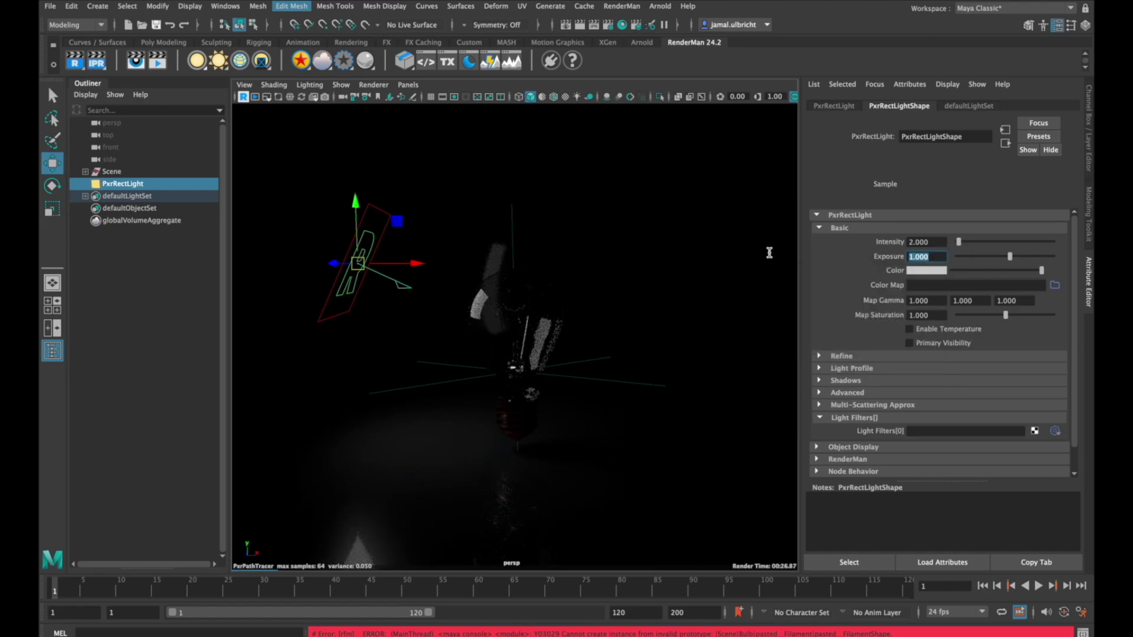
{"action": "type", "text": "80"}
{"action": "key", "text": "Return"}
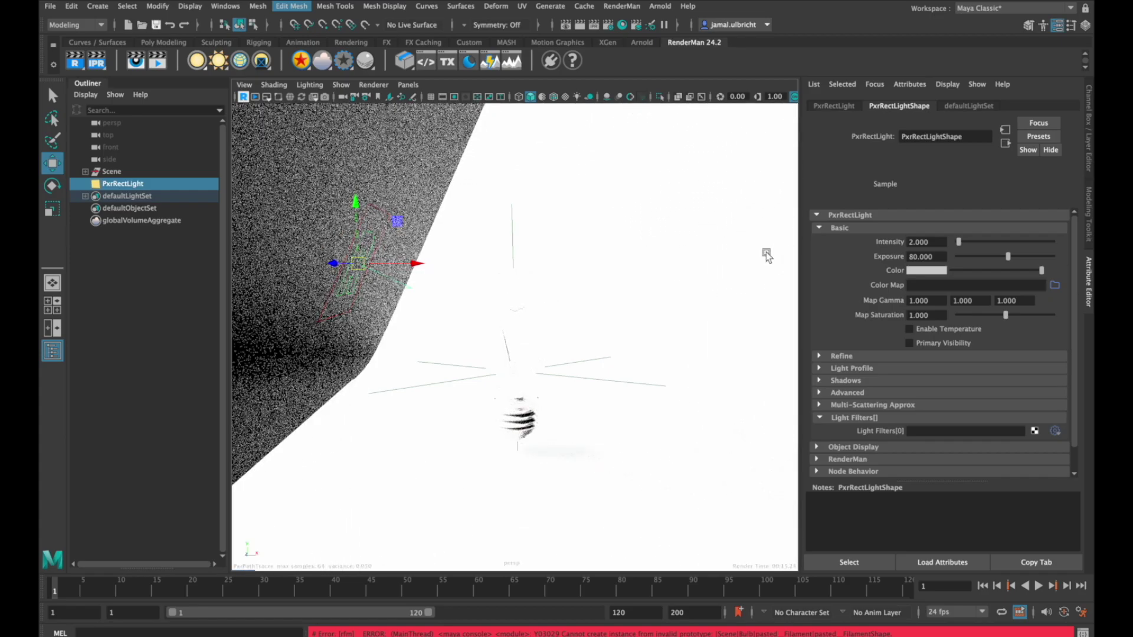
Make the rect light magenta with Exposure 2 and Intensity 20.
{"action": "left_click", "coordinate": [938, 270]}
{"action": "left_click", "coordinate": [1026, 288]}
{"action": "left_click_drag", "start_coordinate": [1008, 257], "coordinate": [969, 257]}
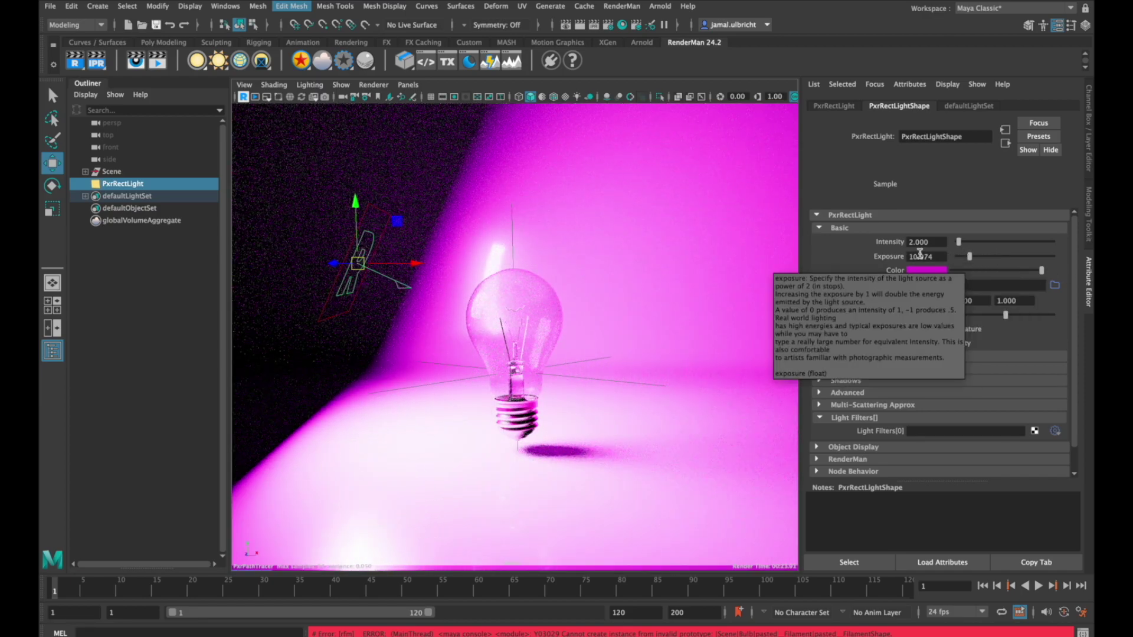
{"action": "left_click_drag", "start_coordinate": [932, 256], "coordinate": [886, 261]}
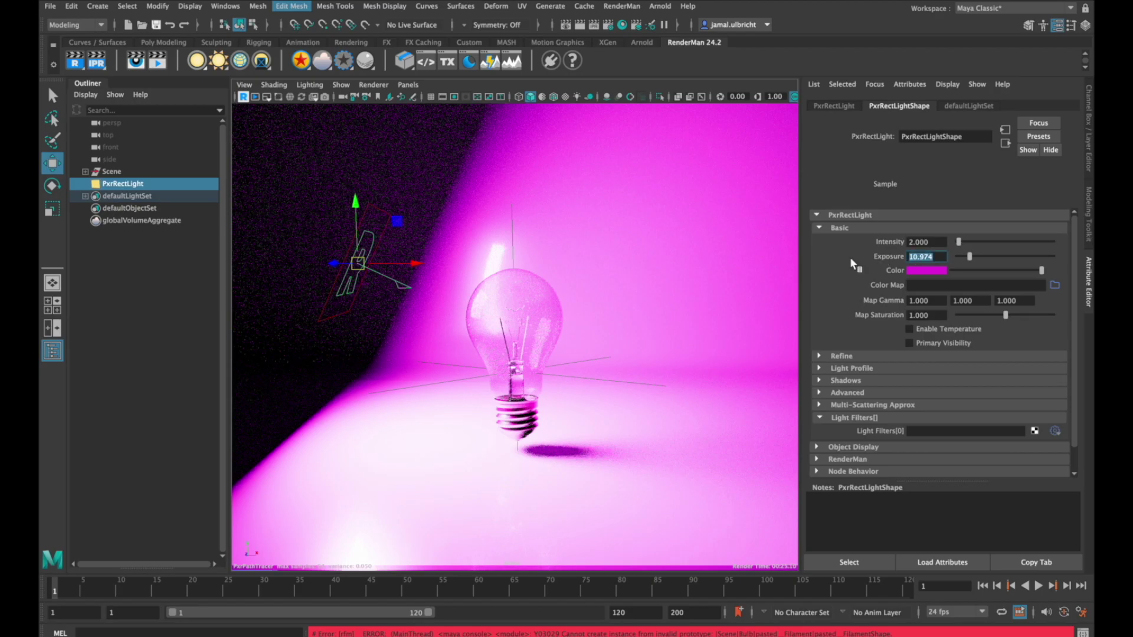
{"action": "type", "text": "2"}
{"action": "key", "text": "shift+Tab"}
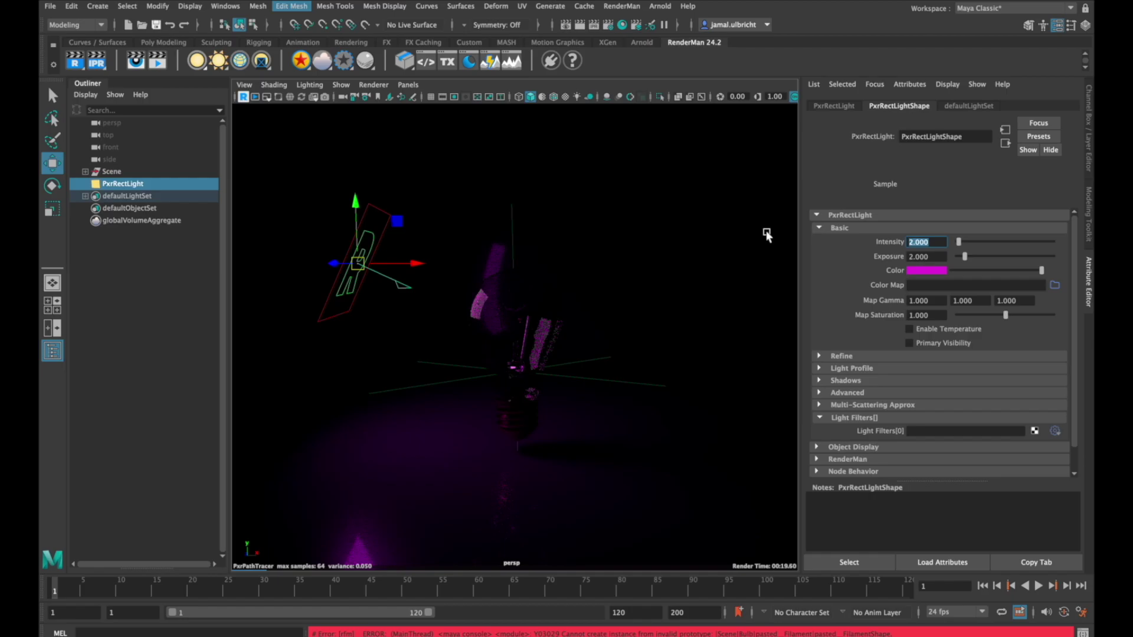
{"action": "type", "text": "20"}
{"action": "key", "text": "Return"}
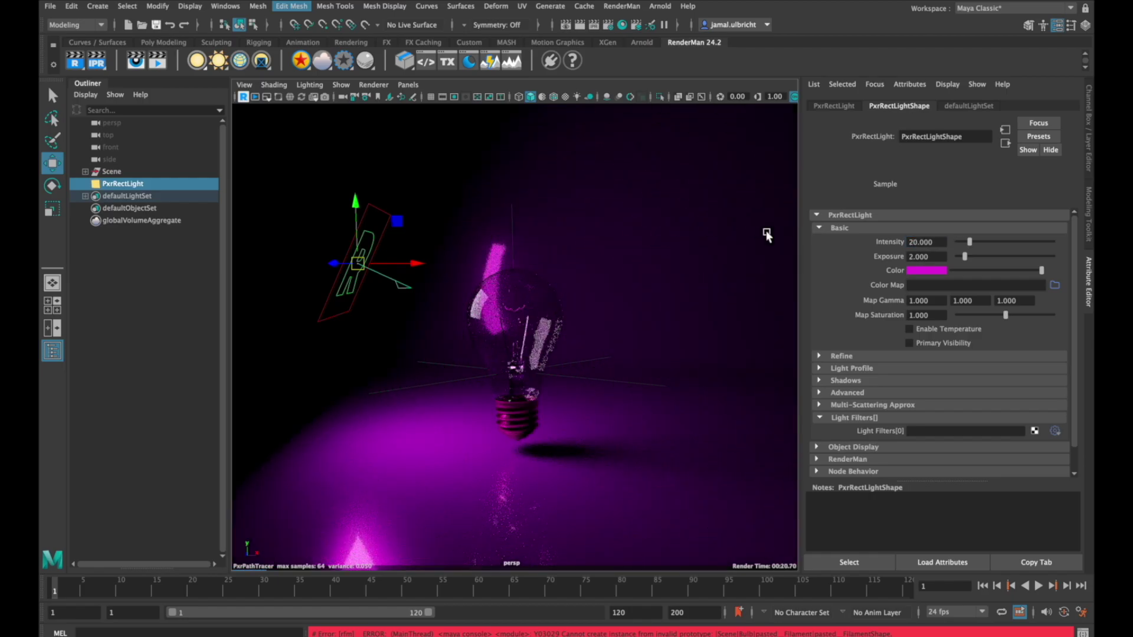
Return the light colour to white and enable Temperature at about 42045 K.
{"action": "left_click", "coordinate": [909, 329]}
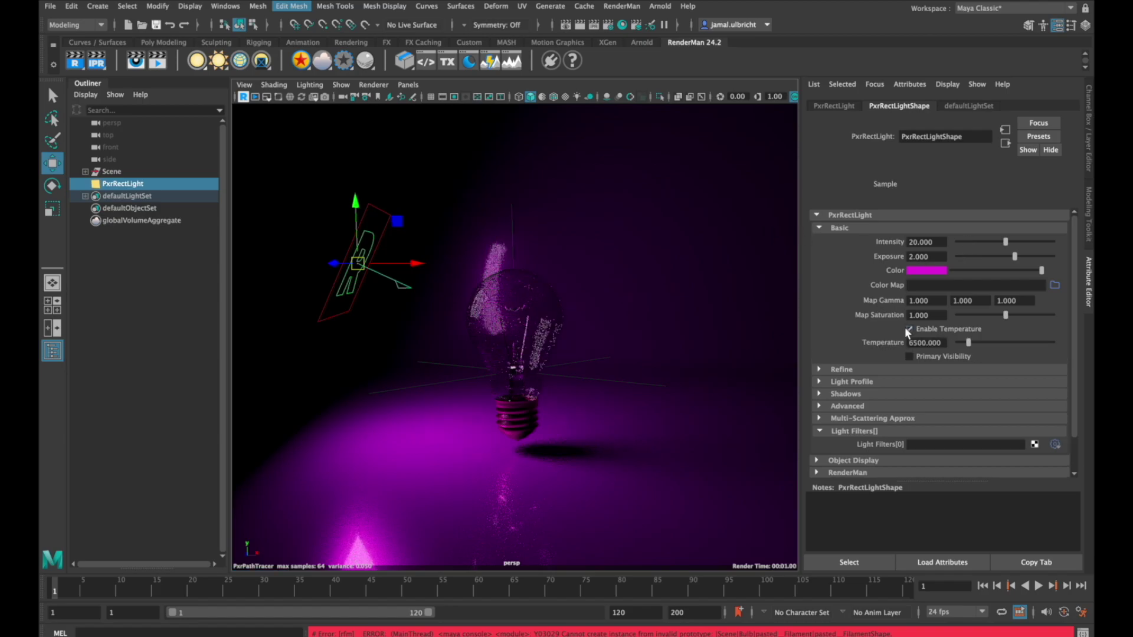
{"action": "left_click", "coordinate": [926, 270]}
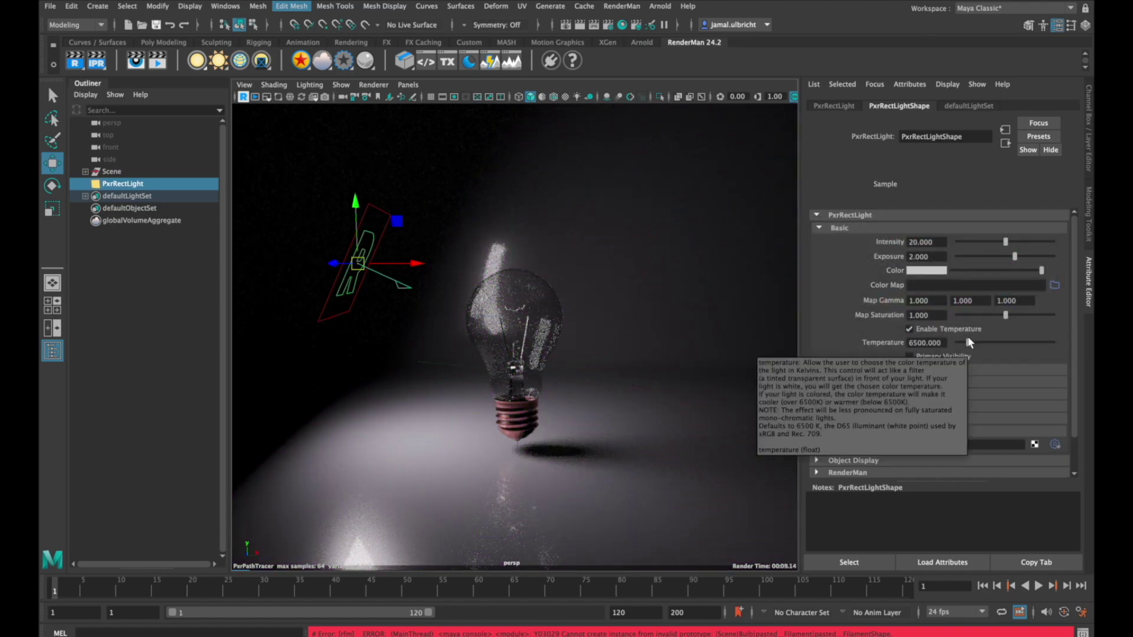
{"action": "left_click_drag", "start_coordinate": [968, 342], "coordinate": [1035, 341]}
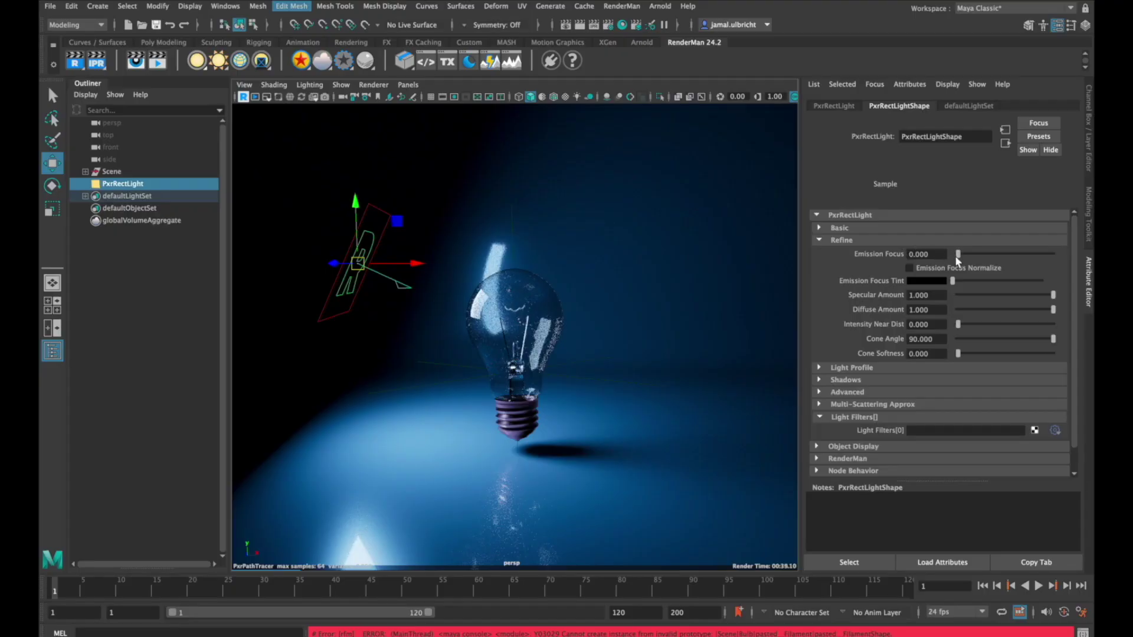
Set Emission Focus to about 39.61 with a green Emission Focus Tint, after trying purple.
{"action": "left_click_drag", "start_coordinate": [960, 254], "coordinate": [1030, 257]}
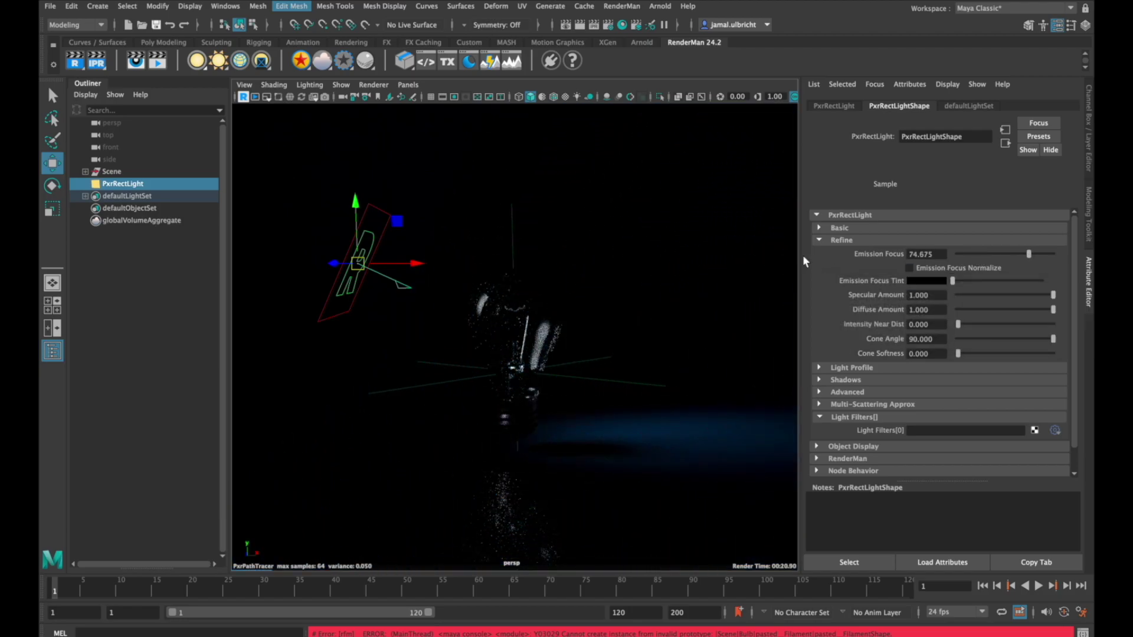
{"action": "left_click", "coordinate": [995, 255]}
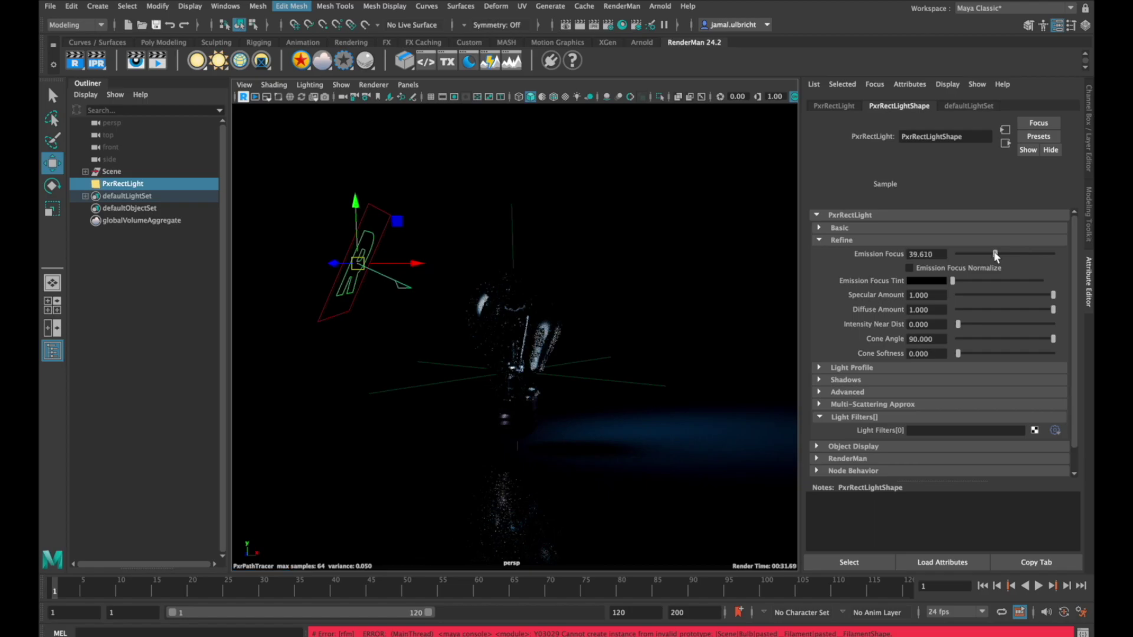
{"action": "left_click", "coordinate": [924, 280]}
{"action": "left_click", "coordinate": [856, 270]}
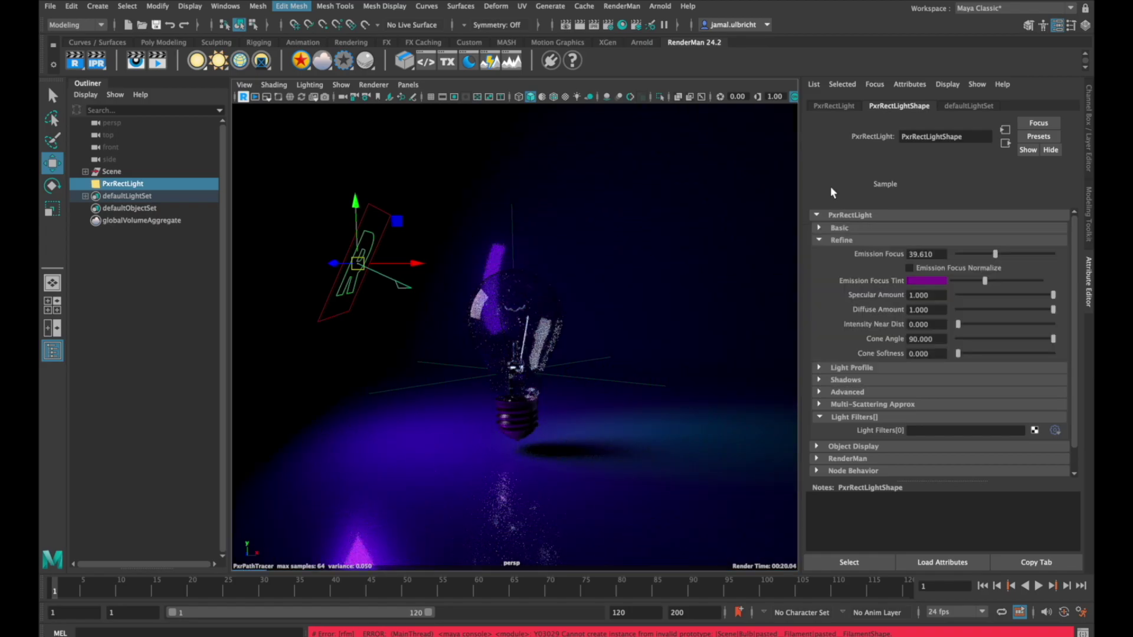
{"action": "left_click", "coordinate": [924, 281]}
{"action": "left_click", "coordinate": [850, 270]}
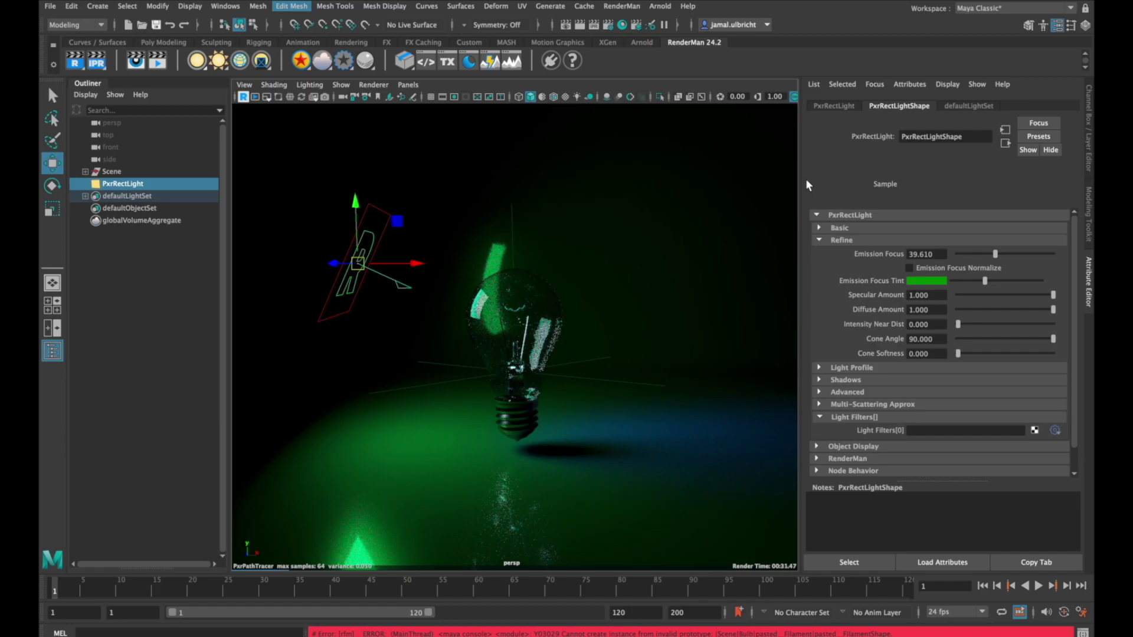
Reset focus tint and Emission Focus to 0, then set Diffuse Amount 0 and Specular Amount 1.
{"action": "left_click_drag", "start_coordinate": [959, 276], "coordinate": [926, 278]}
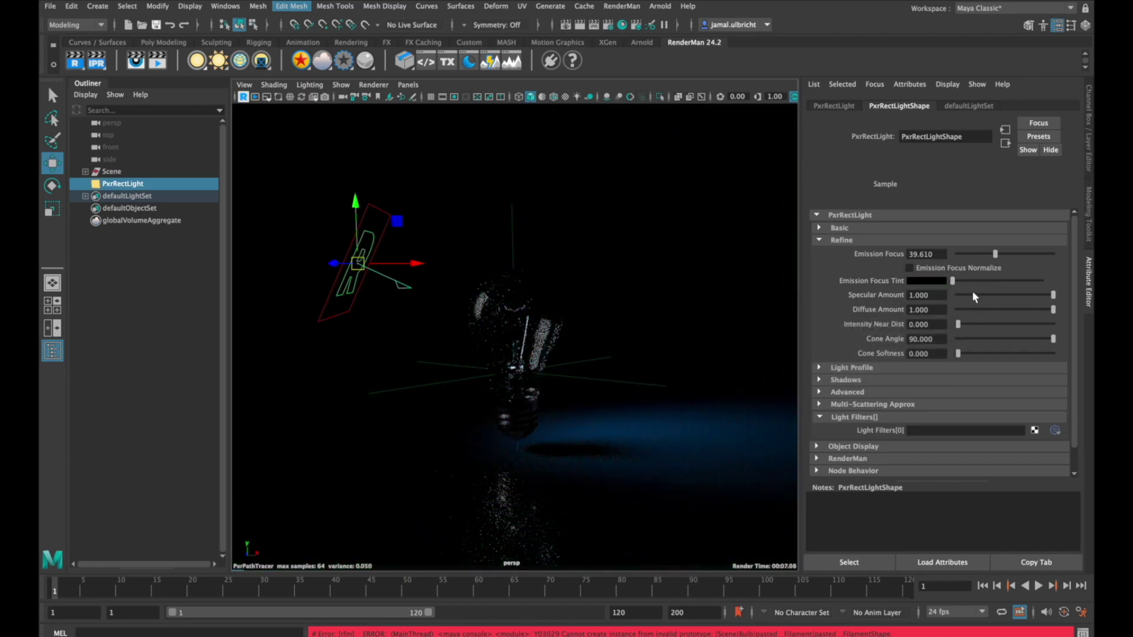
{"action": "left_click_drag", "start_coordinate": [994, 255], "coordinate": [955, 255]}
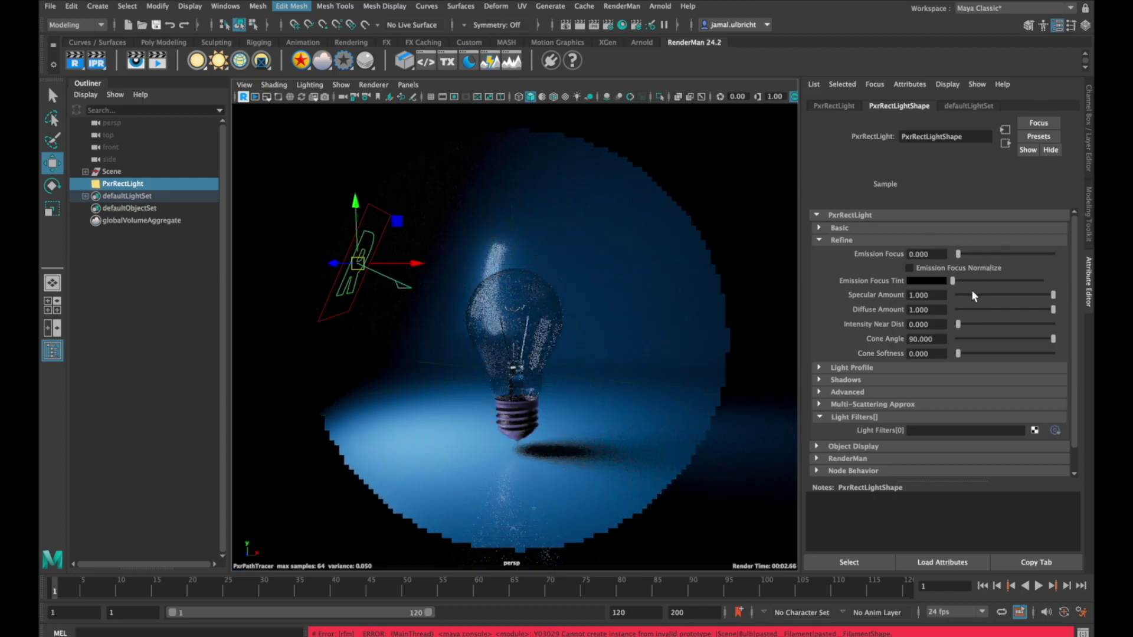
{"action": "left_click_drag", "start_coordinate": [972, 294], "coordinate": [939, 295]}
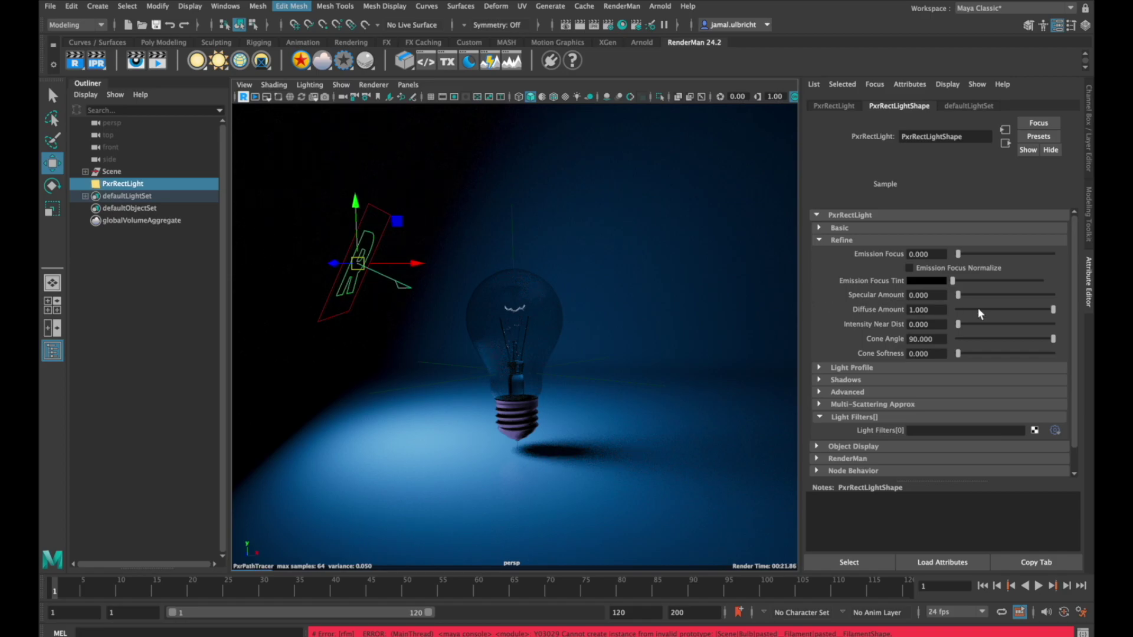
{"action": "left_click_drag", "start_coordinate": [978, 309], "coordinate": [958, 308]}
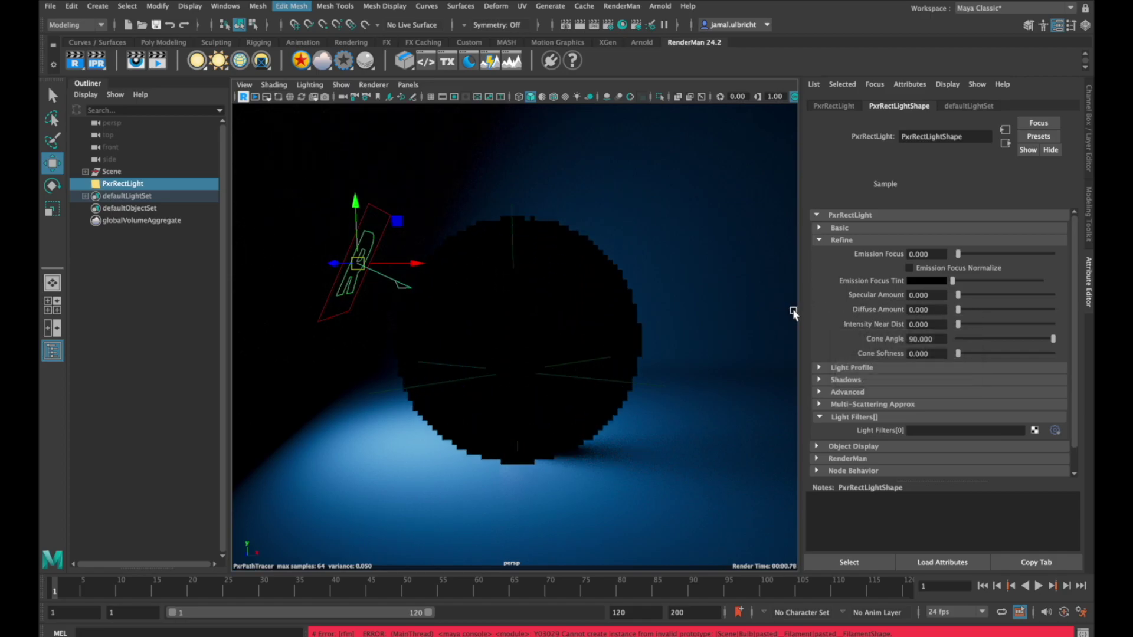
{"action": "left_click_drag", "start_coordinate": [959, 296], "coordinate": [1067, 292]}
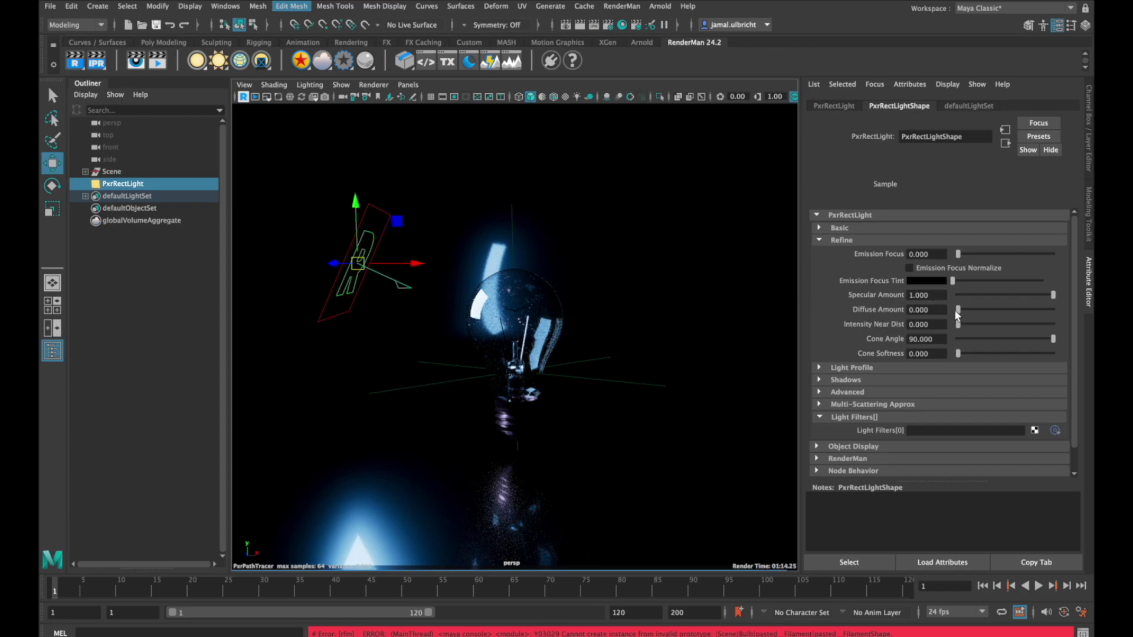
Restore Diffuse Amount to 1, move the light closer, and test Intensity Near Dist 10 and 30 before resetting it to 0.
{"action": "left_click_drag", "start_coordinate": [958, 310], "coordinate": [1054, 310]}
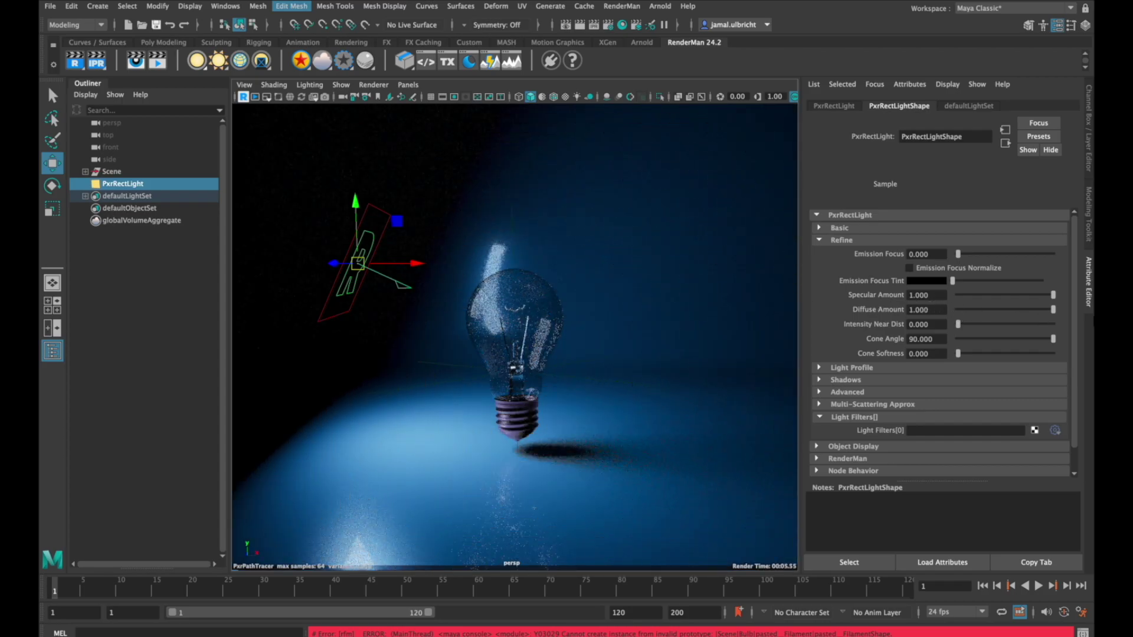
{"action": "left_click_drag", "start_coordinate": [958, 324], "coordinate": [1023, 325]}
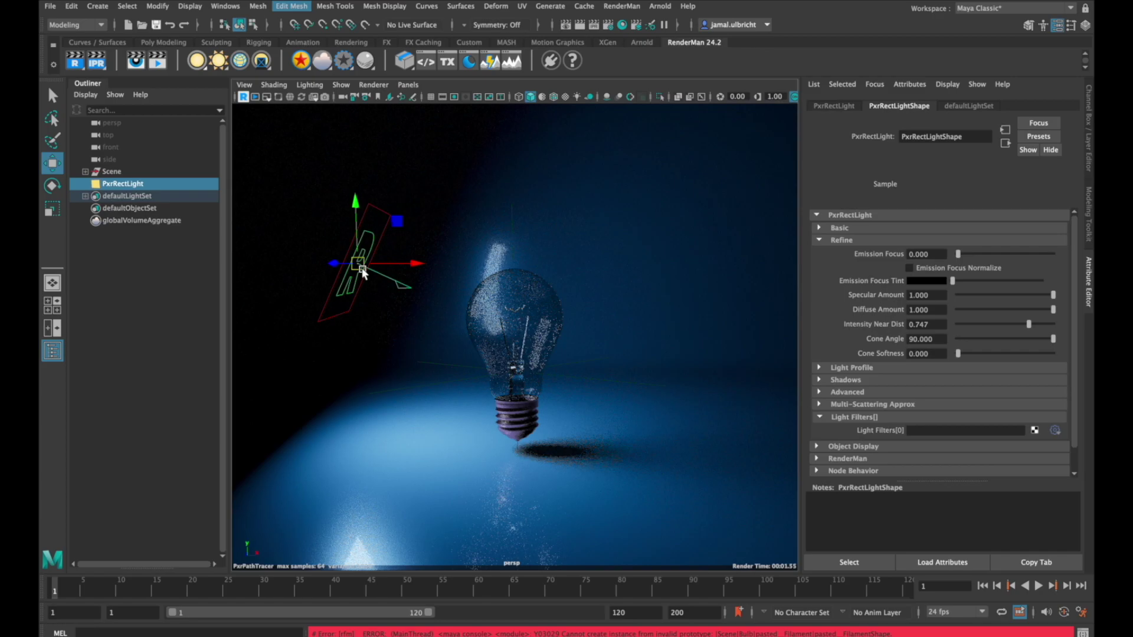
{"action": "left_click_drag", "start_coordinate": [359, 269], "coordinate": [460, 292]}
{"action": "left_click_drag", "start_coordinate": [1028, 324], "coordinate": [1070, 328]}
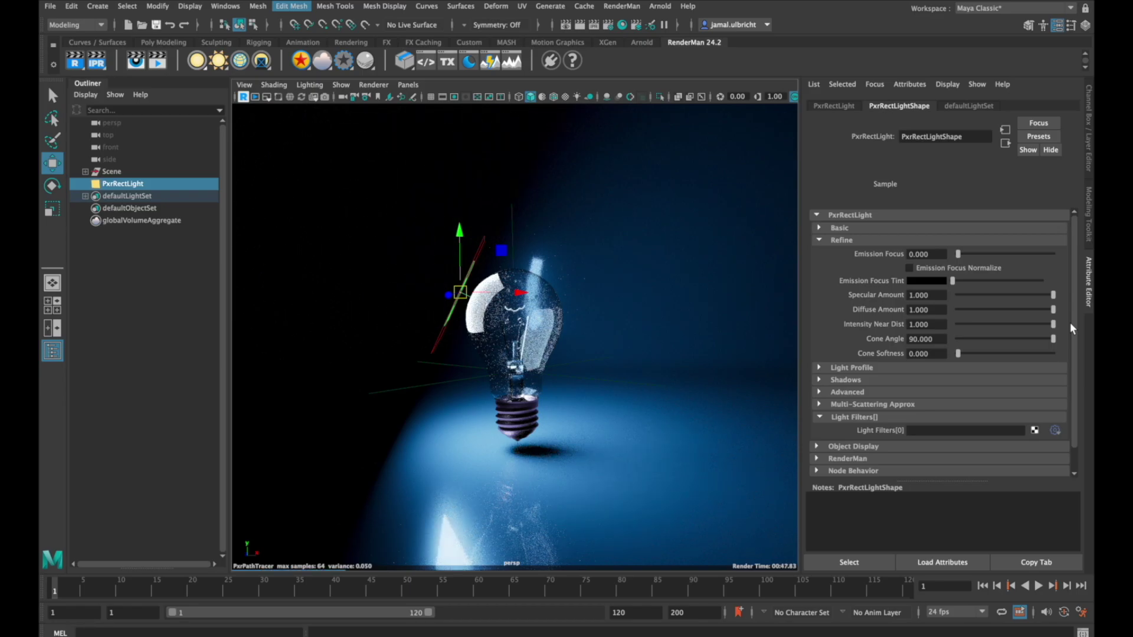
{"action": "left_click", "coordinate": [926, 324]}
{"action": "type", "text": "10"}
{"action": "key", "text": "Return"}
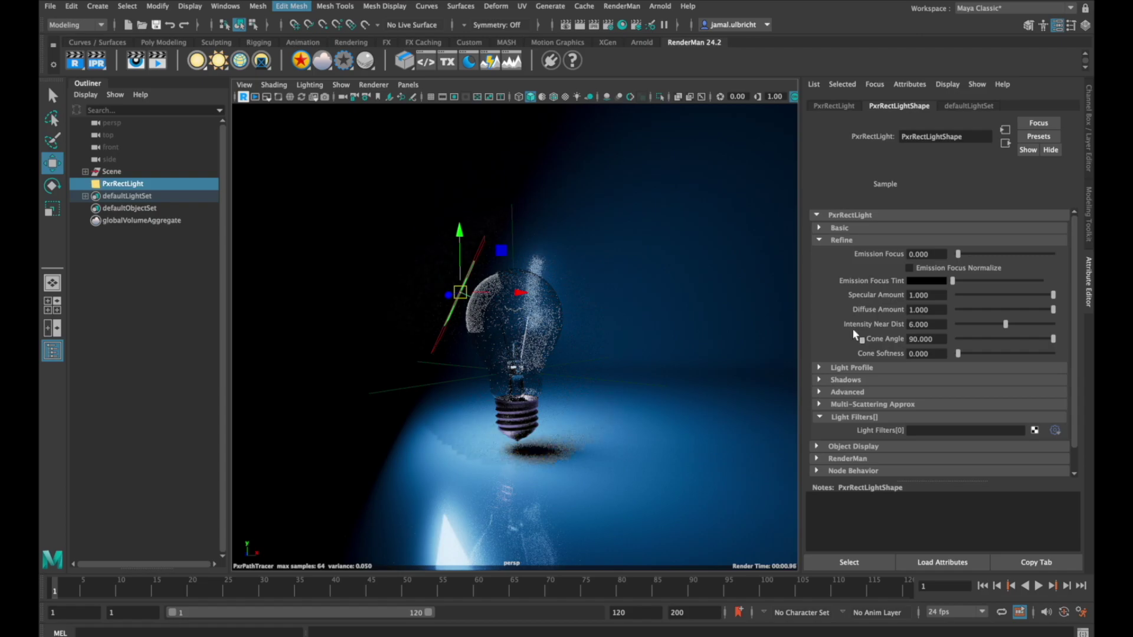
{"action": "type", "text": "30"}
{"action": "key", "text": "Return"}
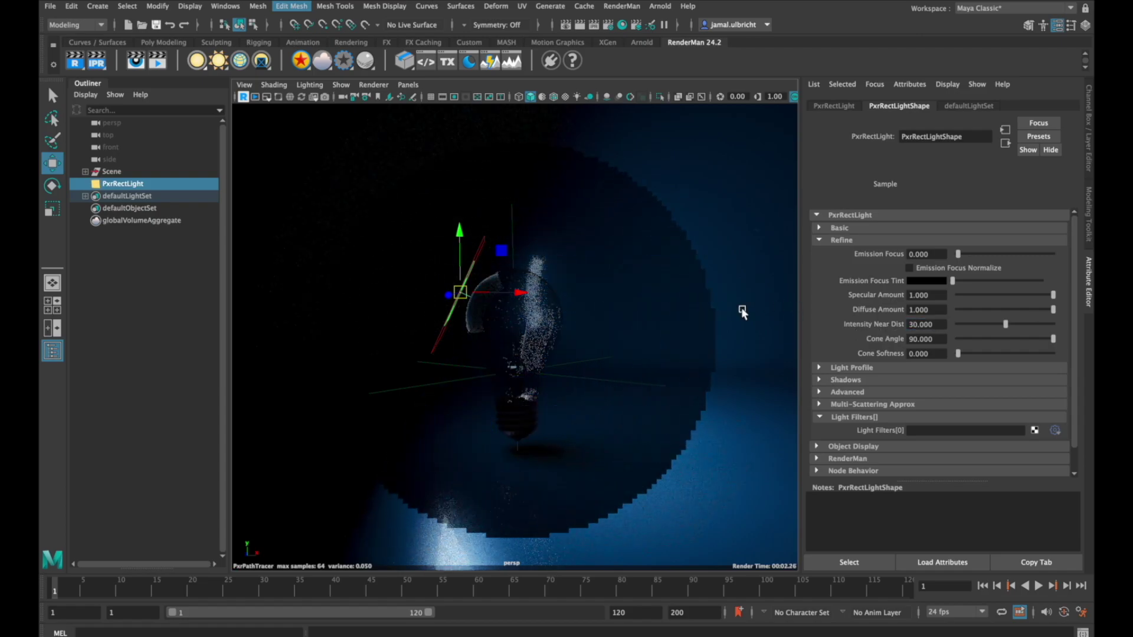
{"action": "type", "text": "0"}
{"action": "key", "text": "Return"}
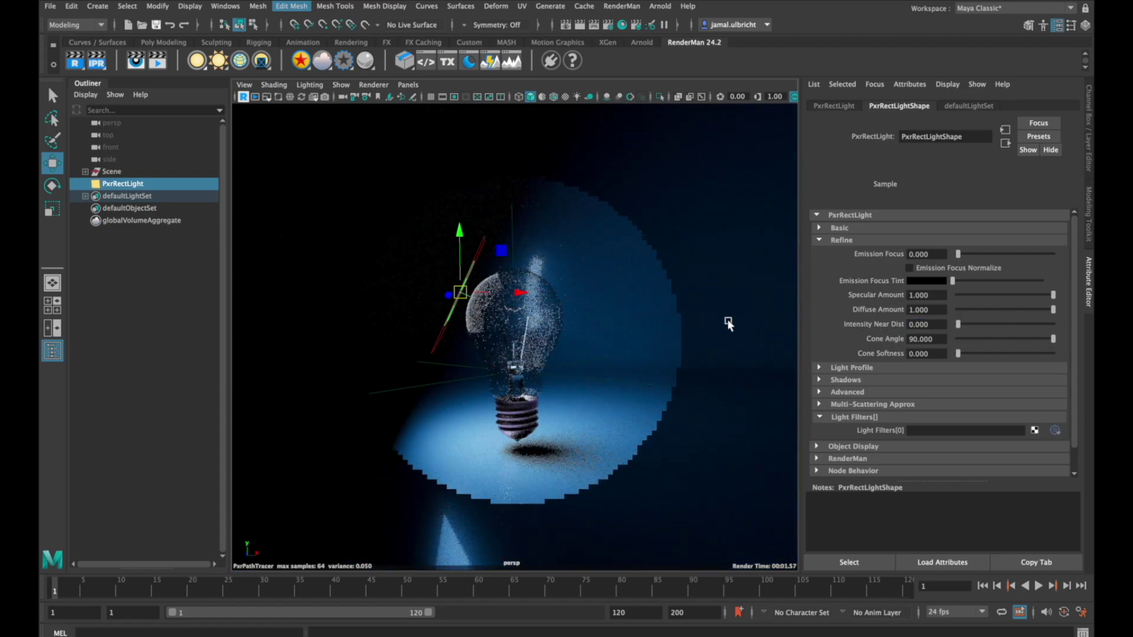
Set Cone Angle to 40 and Cone Softness to about 0.35.
{"action": "key", "text": "Tab"}
{"action": "type", "text": "40"}
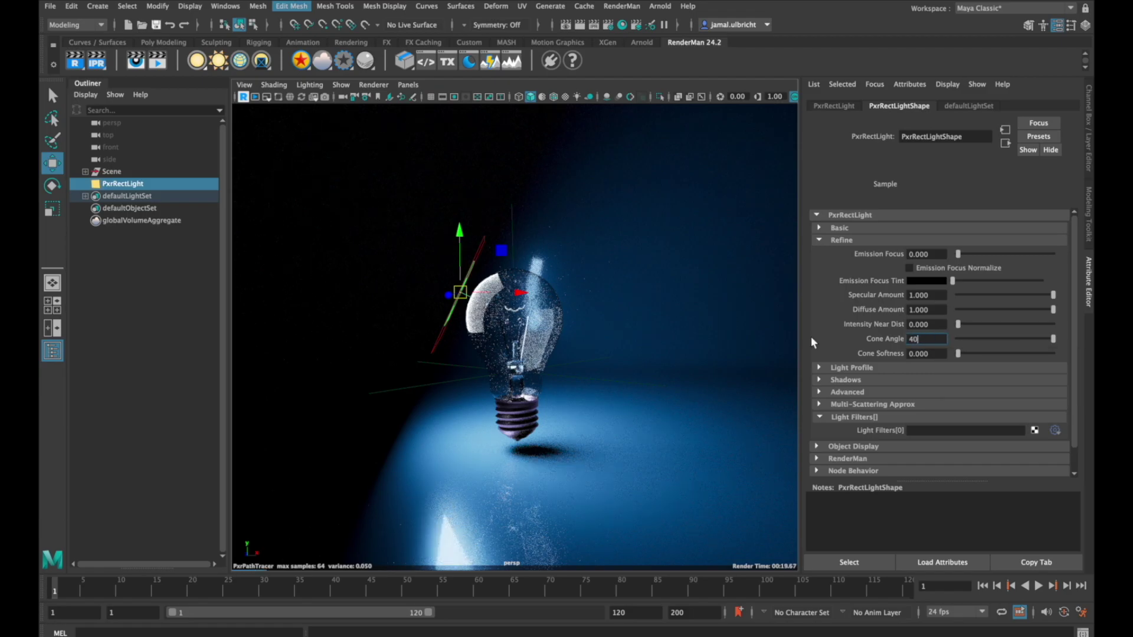
{"action": "key", "text": "Return"}
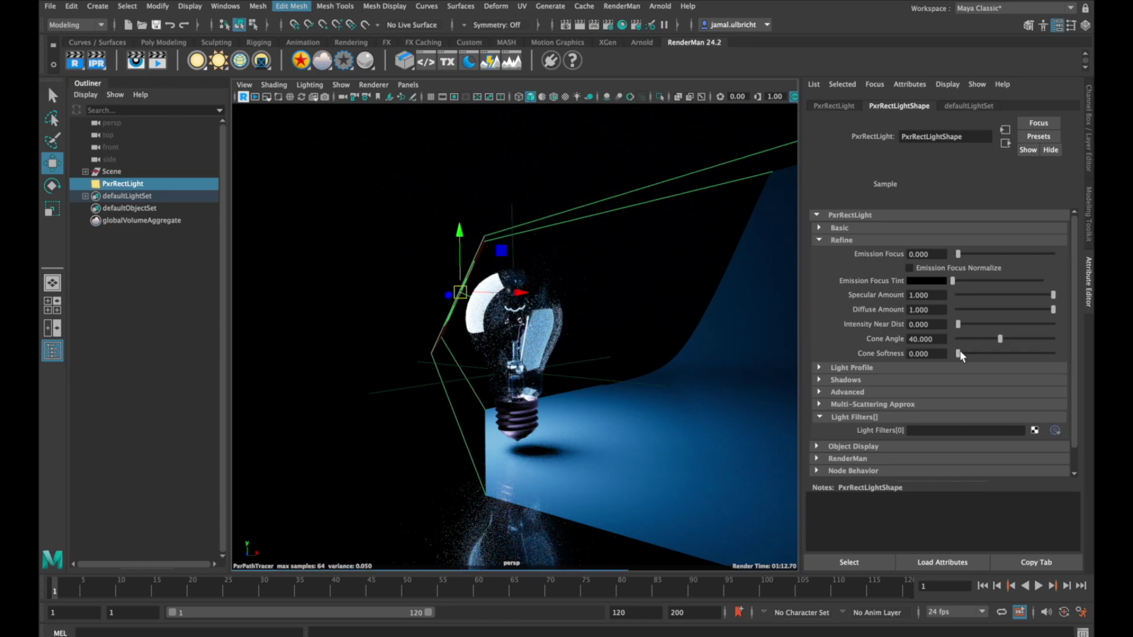
{"action": "left_click_drag", "start_coordinate": [960, 355], "coordinate": [1010, 357]}
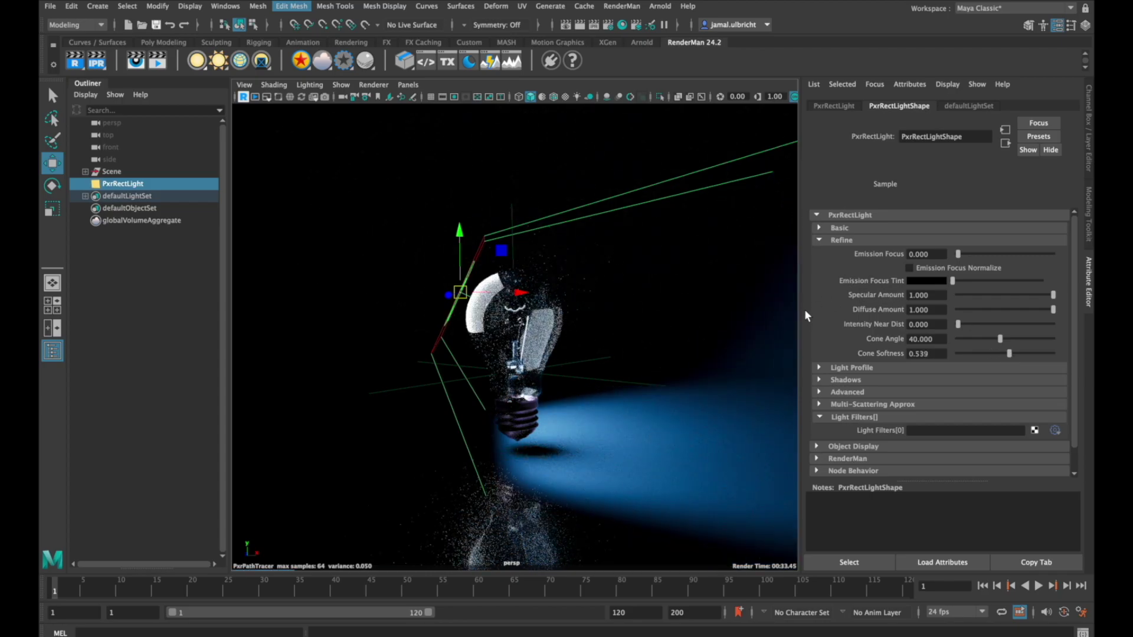
Try enlarging the rect light and undo, then expand Advanced and re-aim the light across the bulb.
{"action": "key", "text": "r"}
{"action": "left_click_drag", "start_coordinate": [461, 293], "coordinate": [561, 260]}
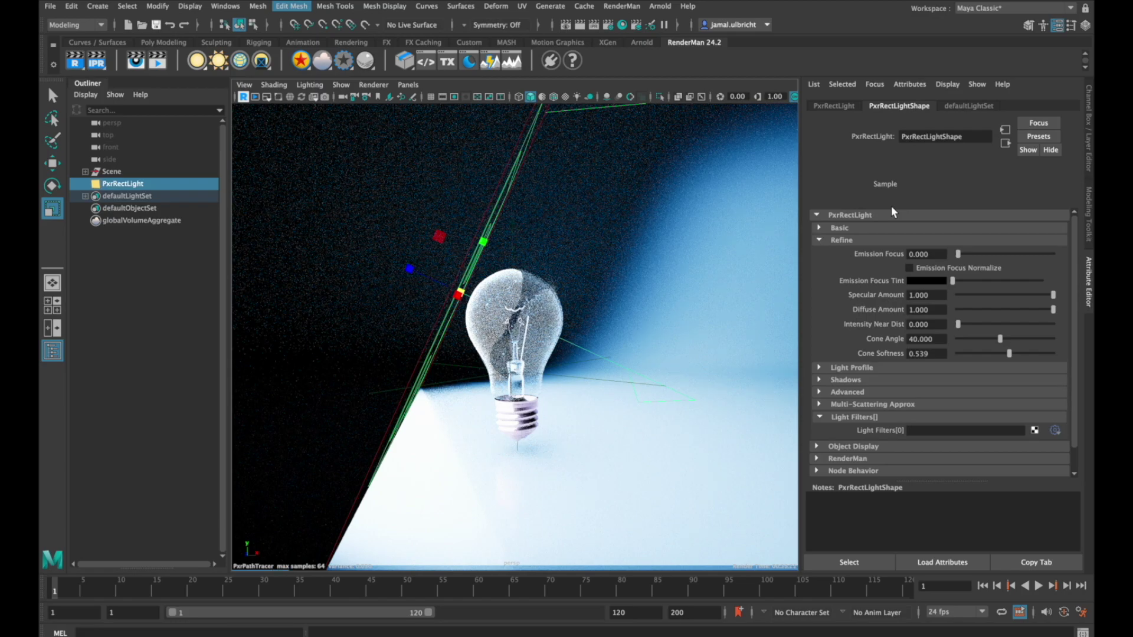
{"action": "key", "text": "ctrl+z"}
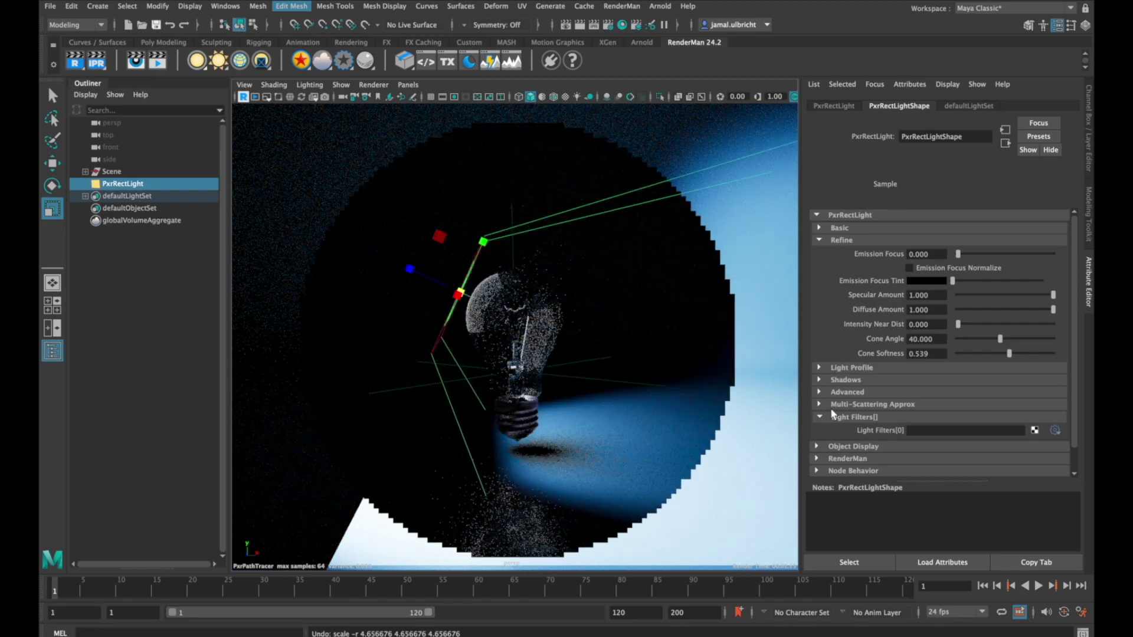
{"action": "left_click", "coordinate": [818, 392]}
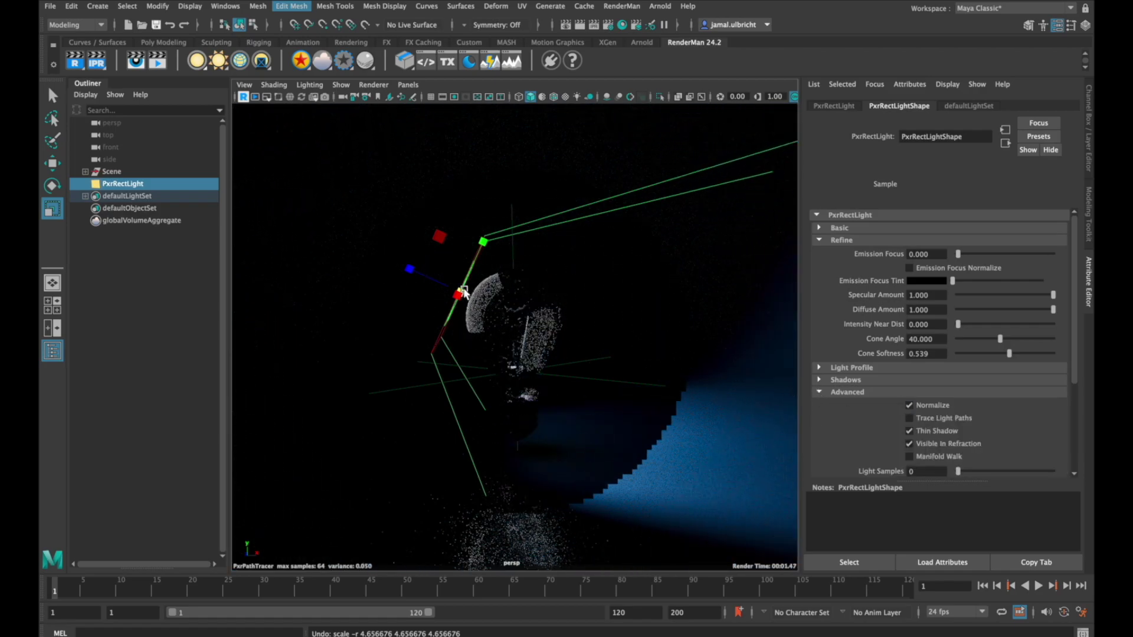
{"action": "left_click_drag", "start_coordinate": [463, 294], "coordinate": [435, 316]}
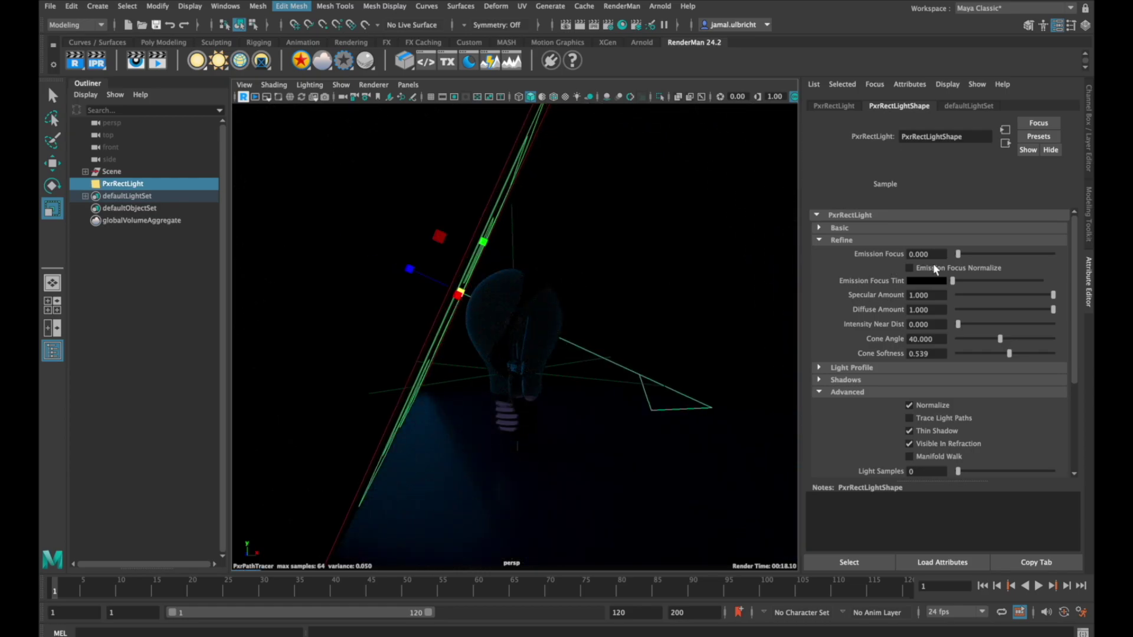
{"action": "scroll", "coordinate": [821, 371], "scroll_direction": "down", "scroll_amount": 5}
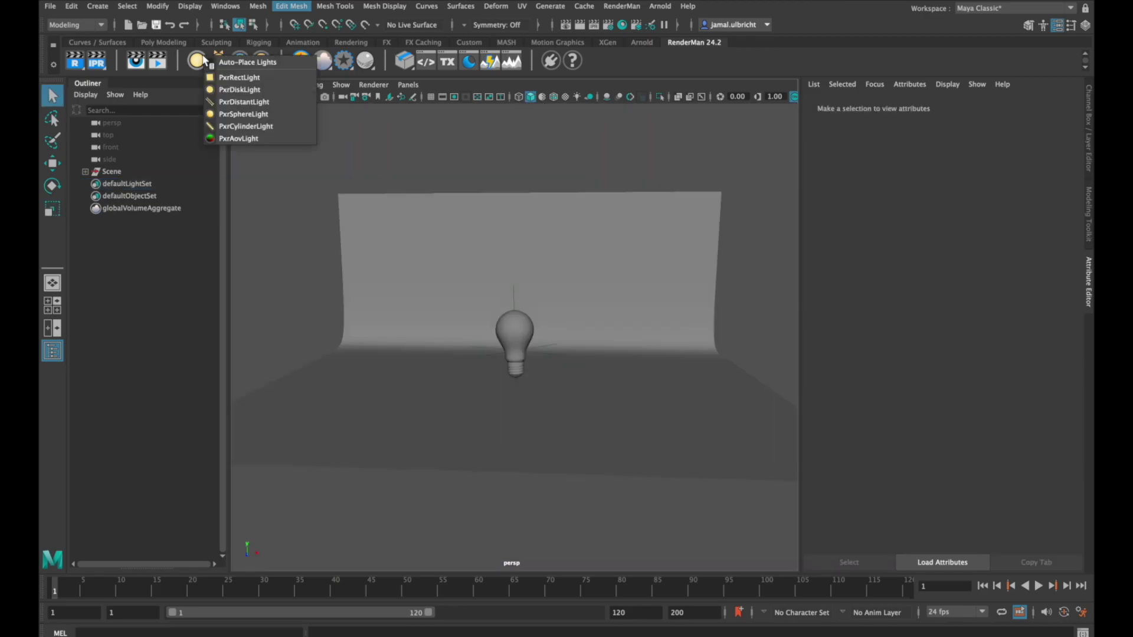
Create a PxrDistantLight, place it at the backdrop's upper left, and start the IPR render.
{"action": "left_click", "coordinate": [240, 103]}
{"action": "key", "text": "e"}
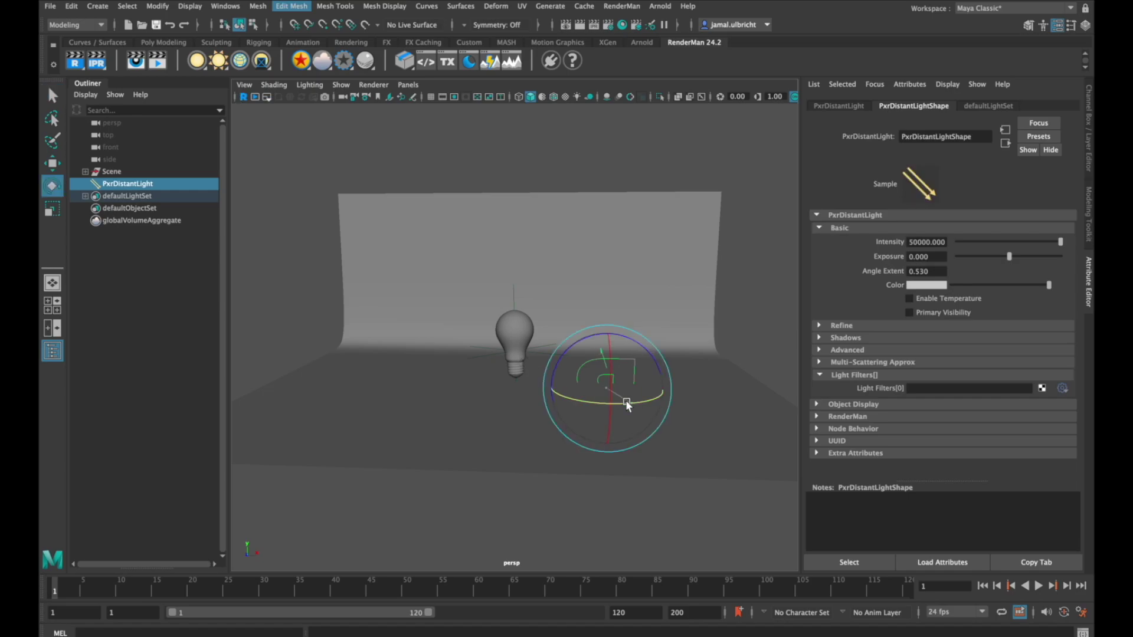
{"action": "key", "text": "w"}
{"action": "left_click_drag", "start_coordinate": [606, 385], "coordinate": [401, 261]}
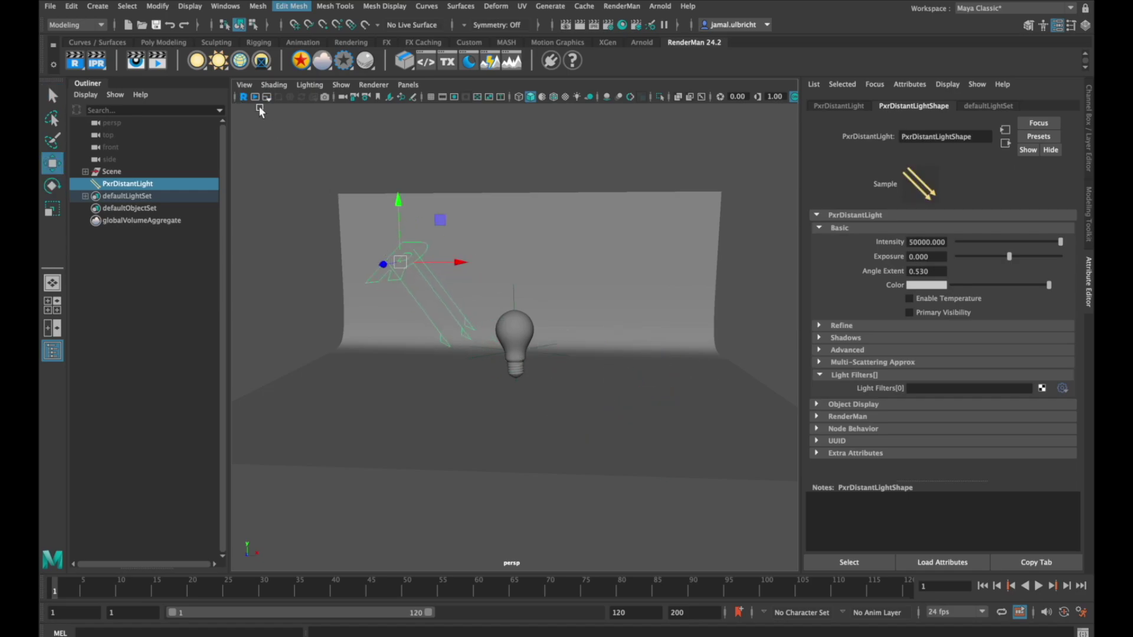
{"action": "left_click", "coordinate": [243, 96]}
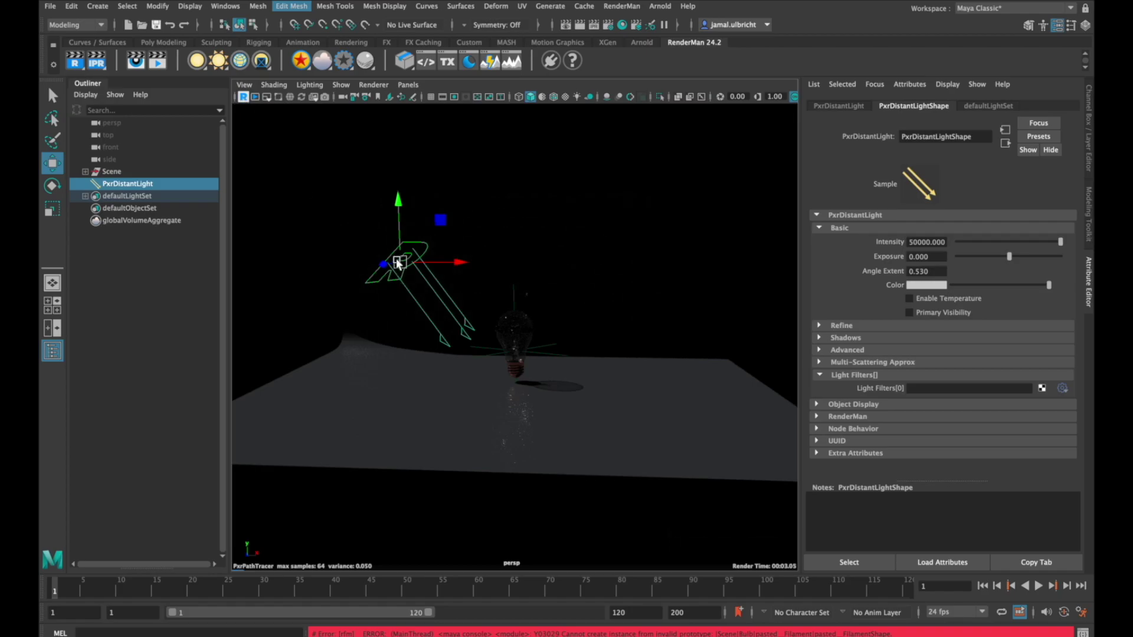
Reposition the distant light up and to the right and rotate it to change its direction.
{"action": "left_click_drag", "start_coordinate": [400, 264], "coordinate": [586, 407]}
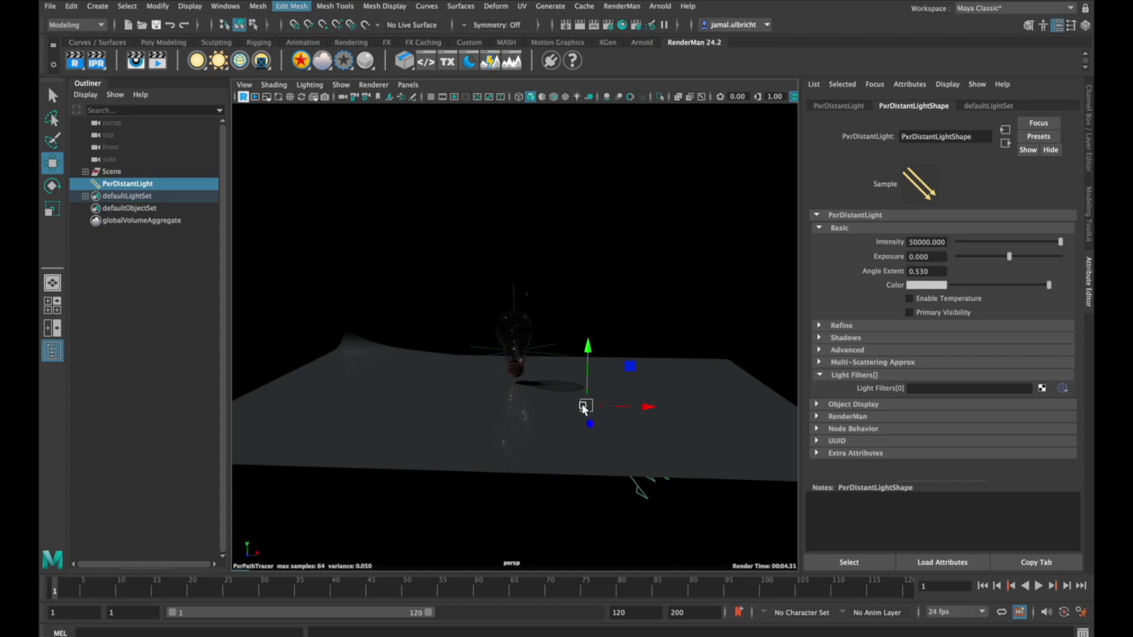
{"action": "left_click_drag", "start_coordinate": [585, 408], "coordinate": [674, 260]}
{"action": "left_click", "coordinate": [51, 185]}
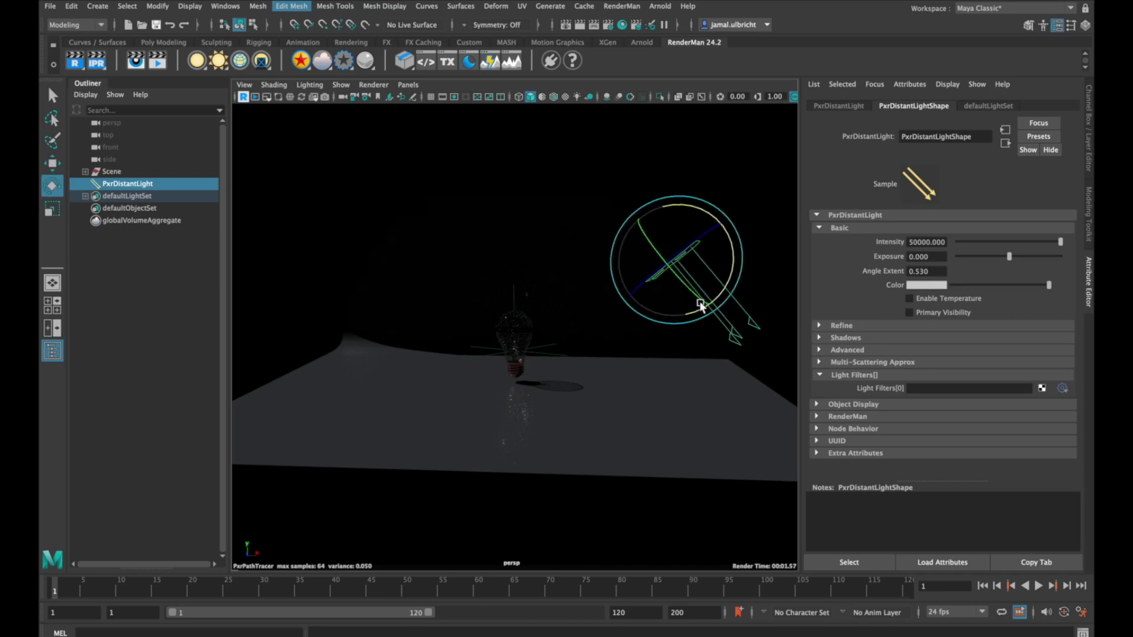
{"action": "left_click_drag", "start_coordinate": [704, 305], "coordinate": [632, 236]}
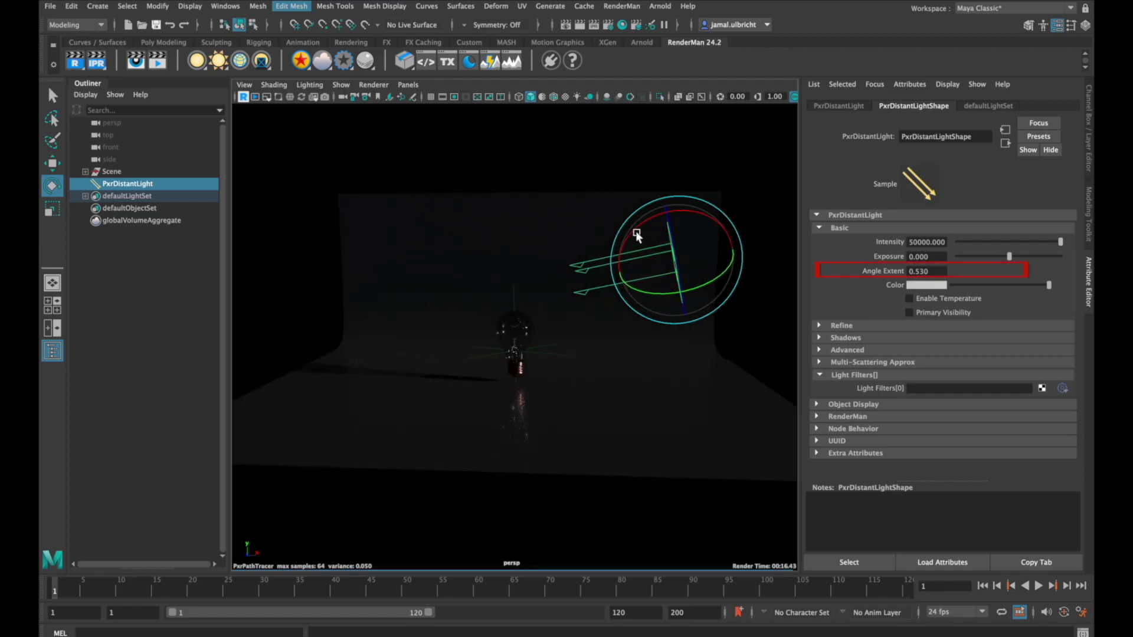
Fine-tune the distant light's rotation and set its Angle Extent to 3.
{"action": "left_click_drag", "start_coordinate": [639, 227], "coordinate": [665, 291]}
{"action": "mouse_move", "coordinate": [992, 280]}
{"action": "double_click", "coordinate": [926, 271]}
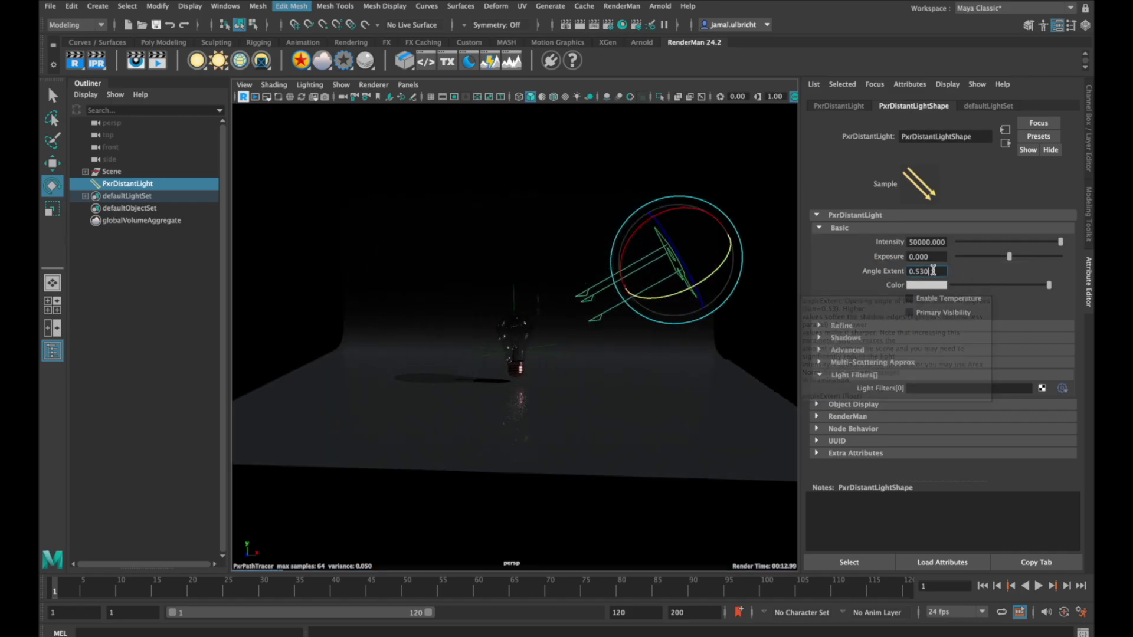
{"action": "type", "text": "3"}
{"action": "key", "text": "Return"}
Raise Angle Extent to 30, lower Intensity to about 100, then delete the distant light.
{"action": "left_click_drag", "start_coordinate": [1060, 242], "coordinate": [965, 243]}
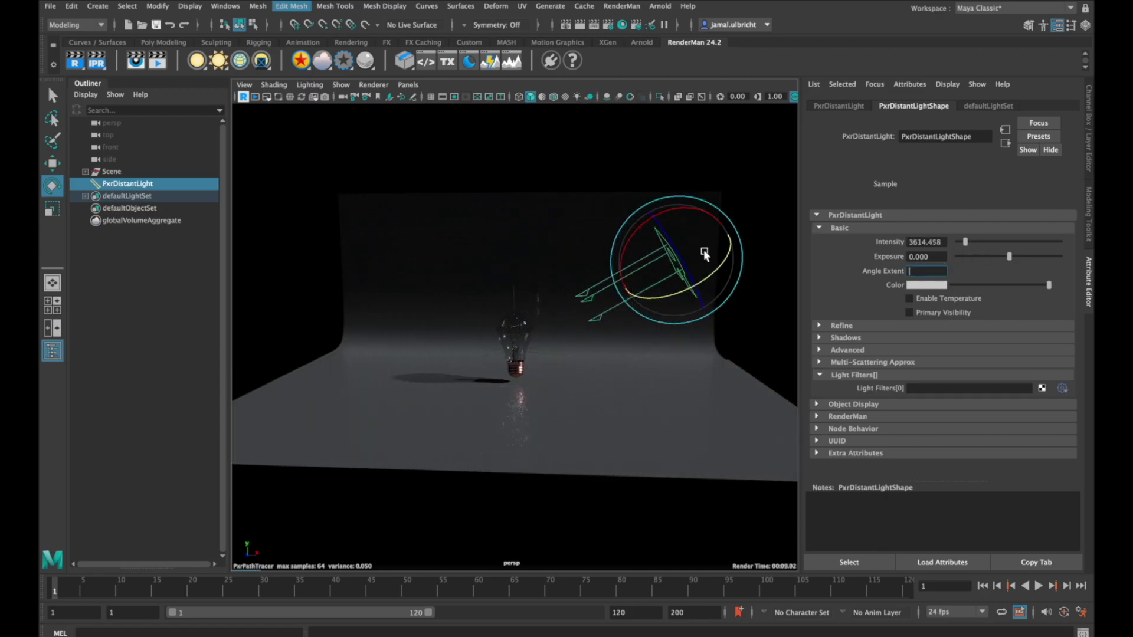
{"action": "type", "text": "30"}
{"action": "key", "text": "Return"}
{"action": "left_click_drag", "start_coordinate": [965, 242], "coordinate": [958, 242]}
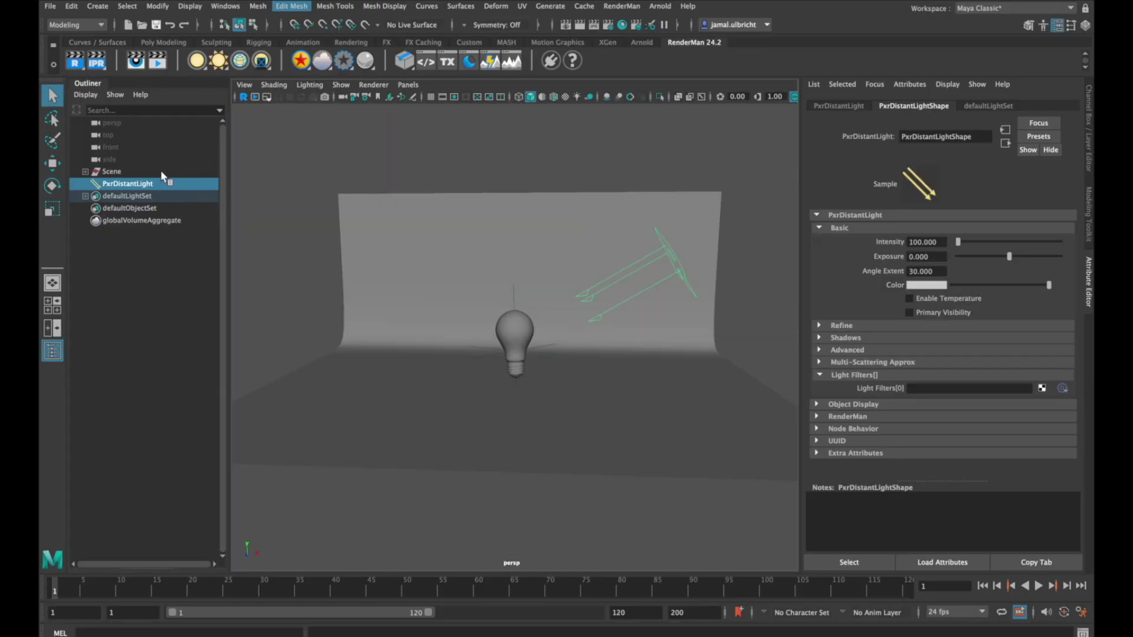
{"action": "key", "text": "Delete"}
Create a PxrSphereLight, raise it above the bulb, and scale it larger.
{"action": "right_click", "coordinate": [202, 59]}
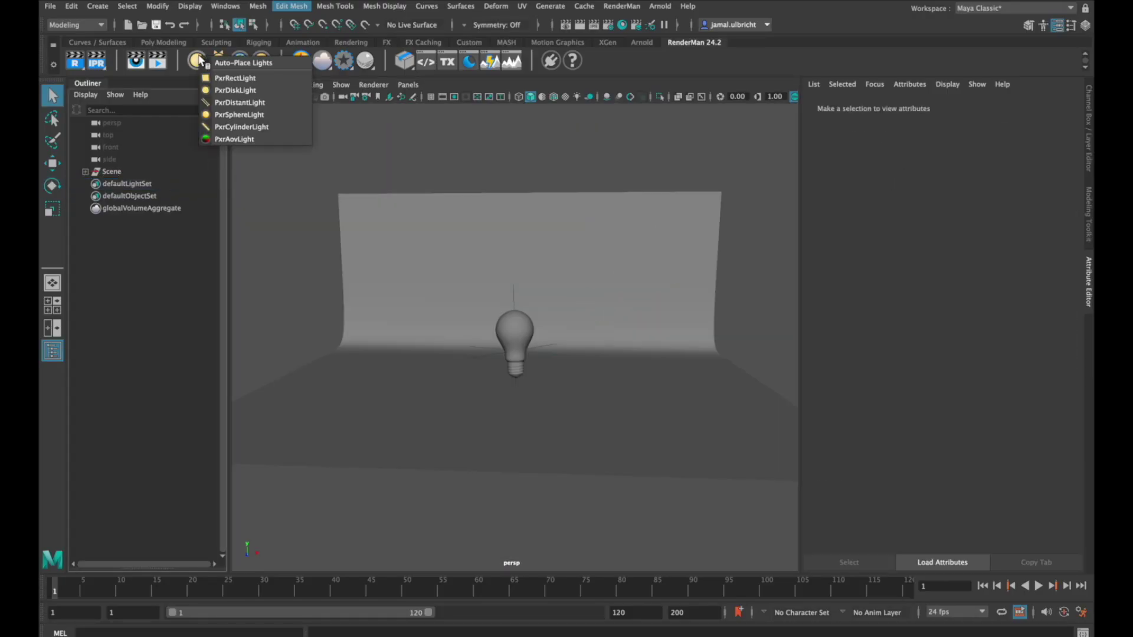
{"action": "left_click", "coordinate": [219, 116]}
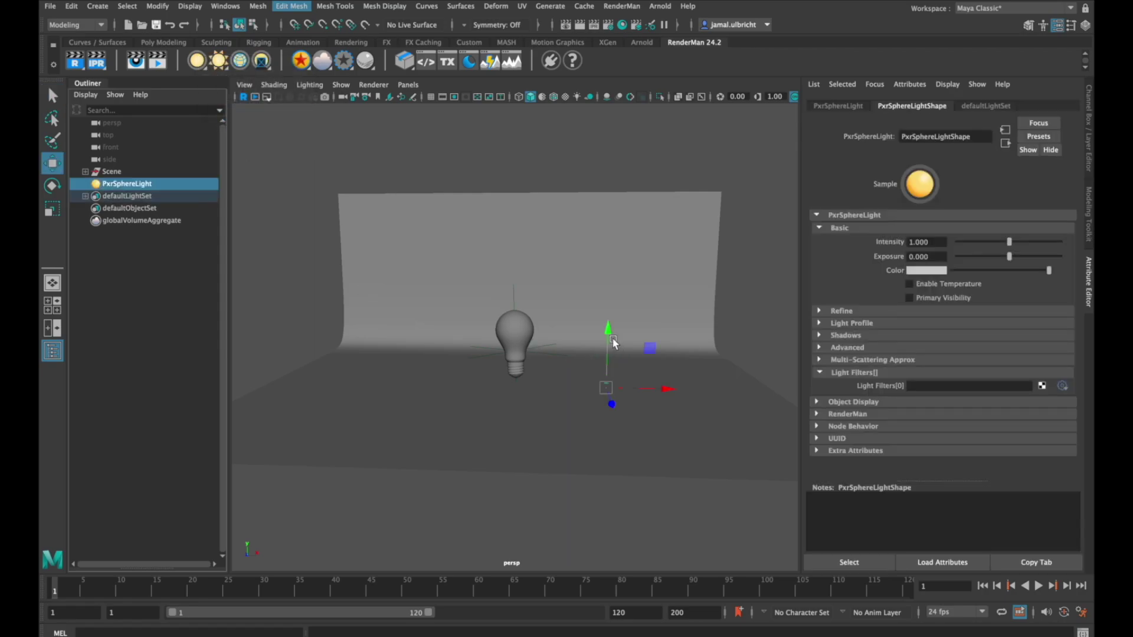
{"action": "left_click_drag", "start_coordinate": [613, 343], "coordinate": [610, 248]}
{"action": "key", "text": "r"}
{"action": "left_click_drag", "start_coordinate": [634, 292], "coordinate": [655, 288]}
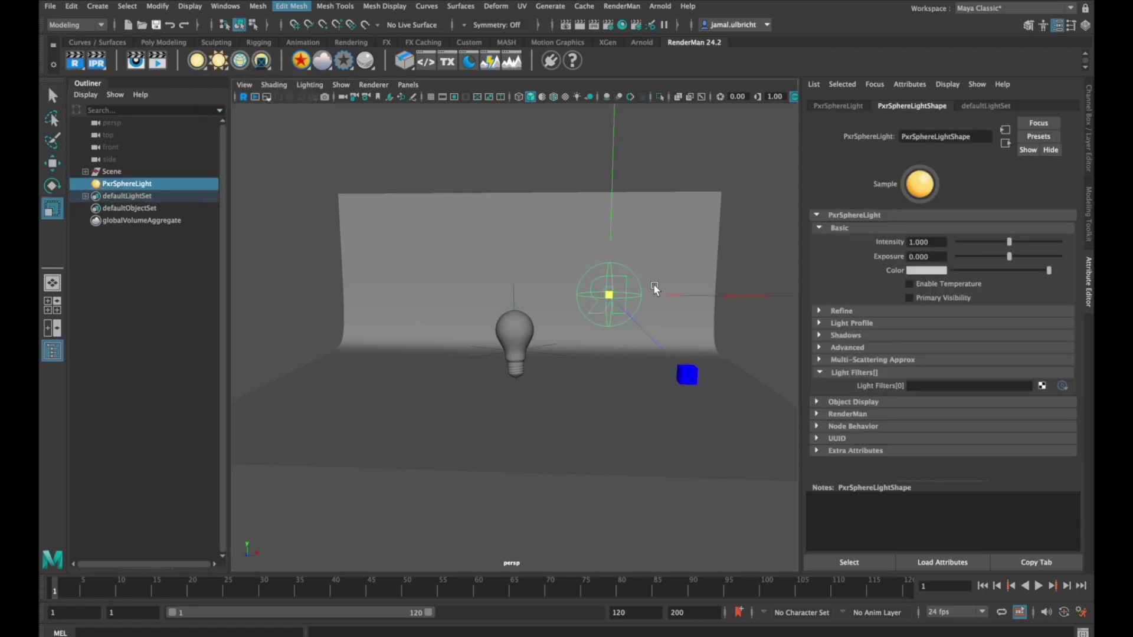
Render it live at Intensity 2 and Exposure 4.096 with Primary Visibility on, then delete it.
{"action": "left_click", "coordinate": [243, 98]}
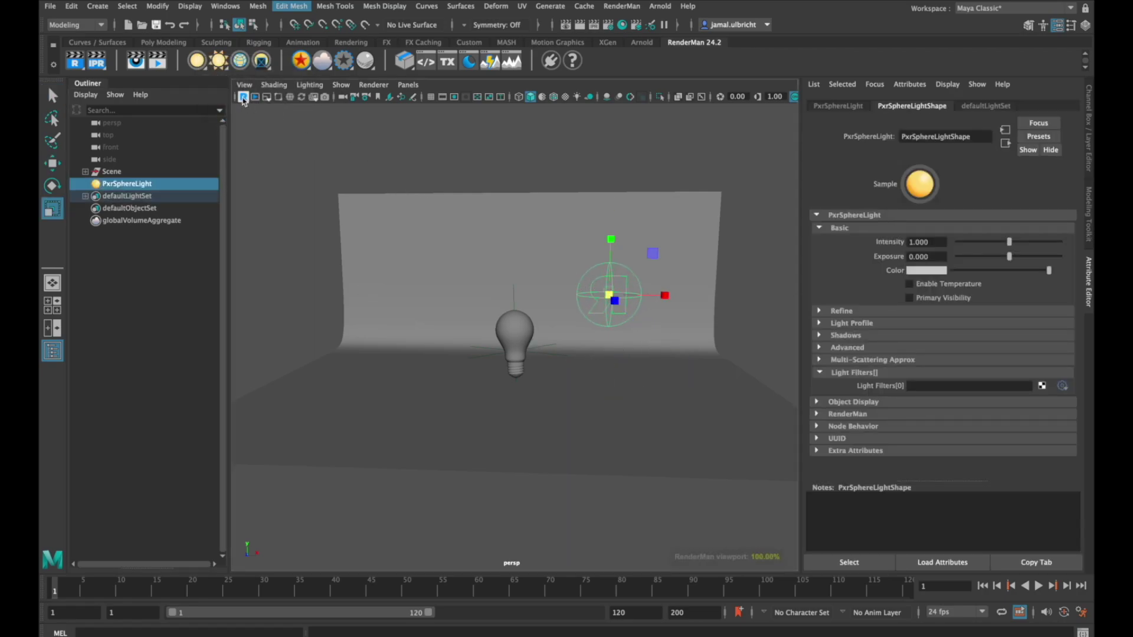
{"action": "left_click_drag", "start_coordinate": [1009, 242], "coordinate": [1029, 256]}
{"action": "left_click", "coordinate": [909, 298]}
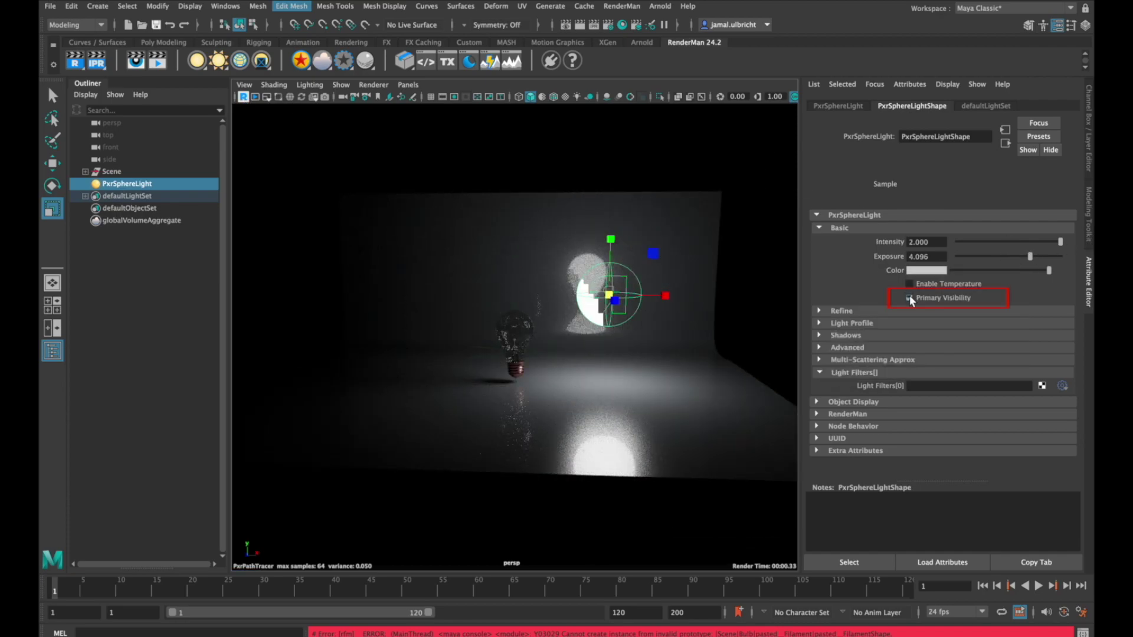
{"action": "left_click", "coordinate": [774, 155]}
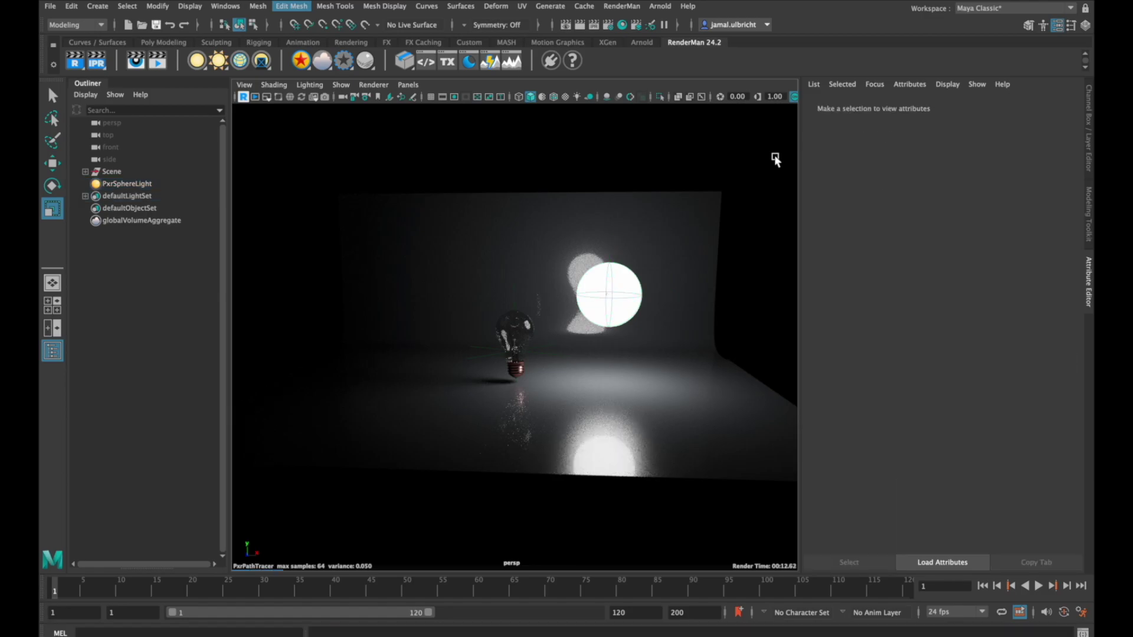
{"action": "left_click", "coordinate": [609, 294]}
{"action": "key", "text": "Delete"}
Create a PxrDiskLight and position it up and to the right of the bulb.
{"action": "right_click", "coordinate": [201, 60]}
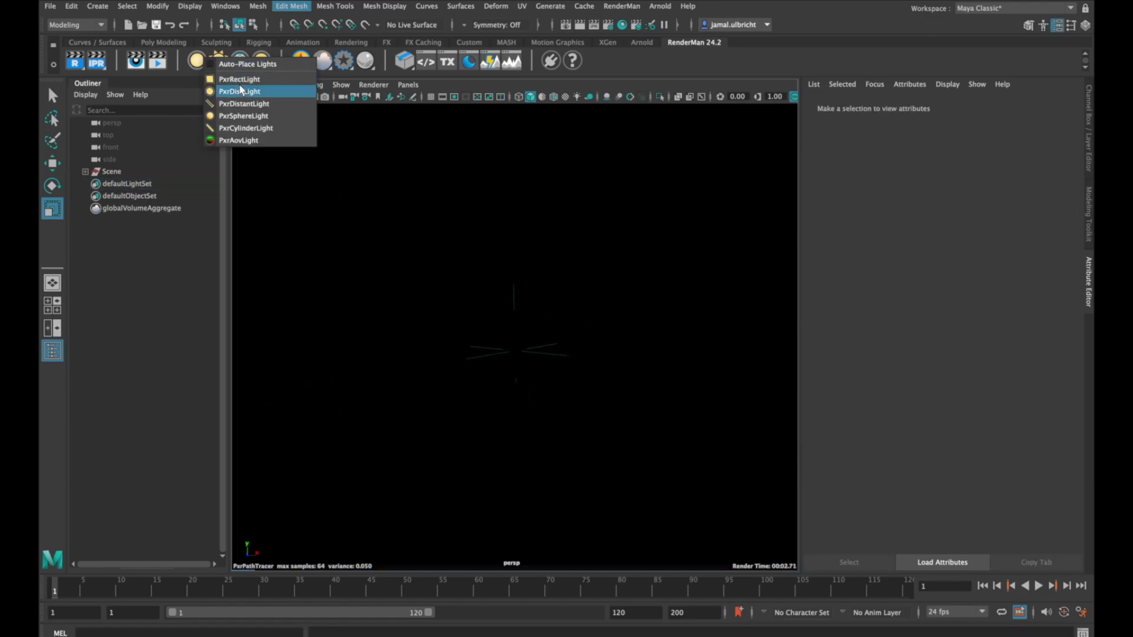
{"action": "left_click", "coordinate": [240, 91]}
{"action": "key", "text": "e"}
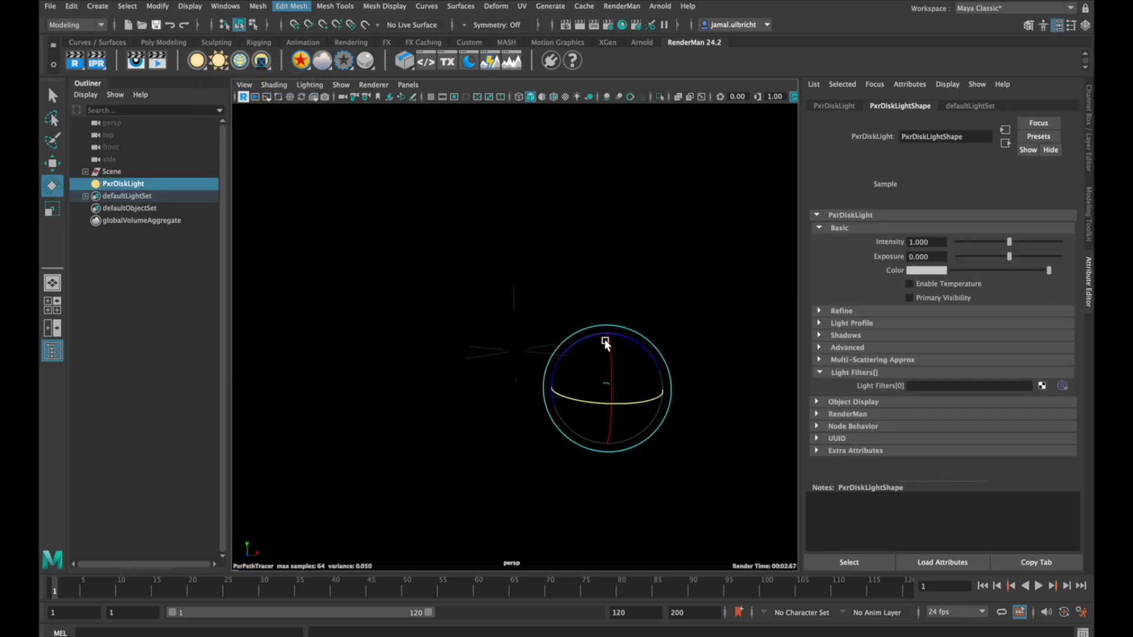
{"action": "left_click", "coordinate": [245, 96]}
{"action": "key", "text": "w"}
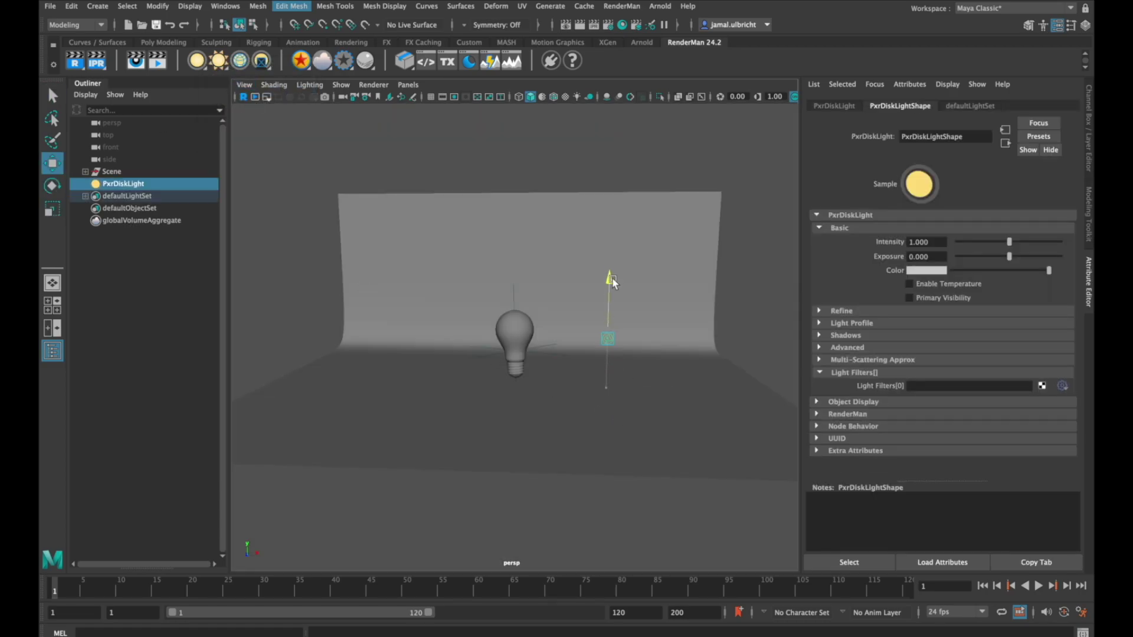
{"action": "left_click_drag", "start_coordinate": [612, 282], "coordinate": [617, 239]}
{"action": "scroll", "coordinate": [610, 284], "scroll_direction": "up", "scroll_amount": 3}
{"action": "key", "text": "e"}
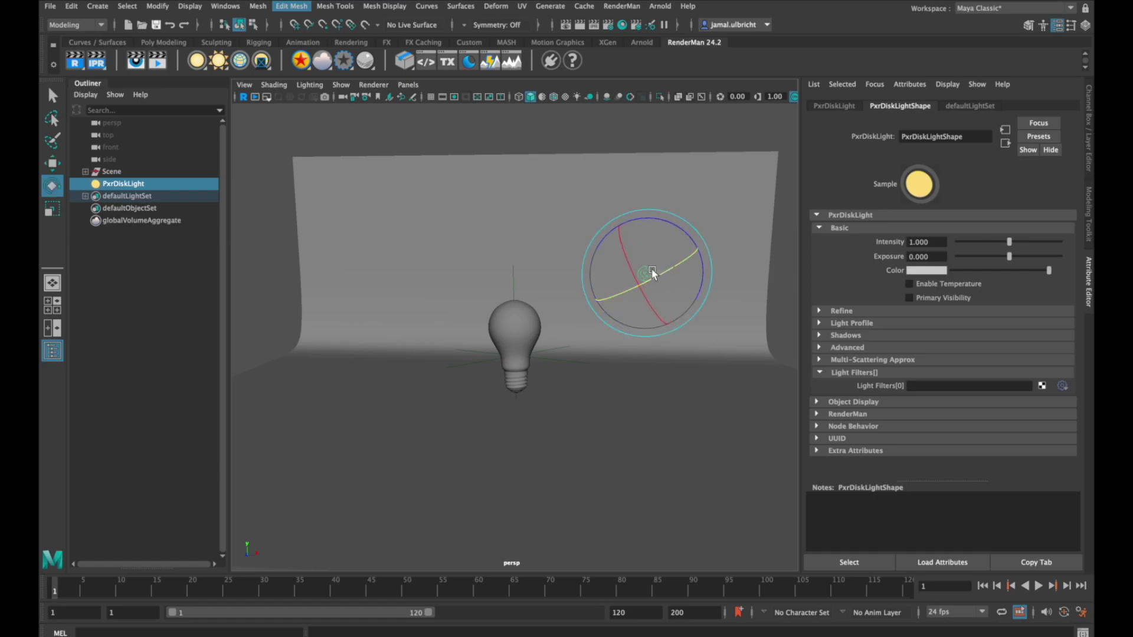
{"action": "key", "text": "r"}
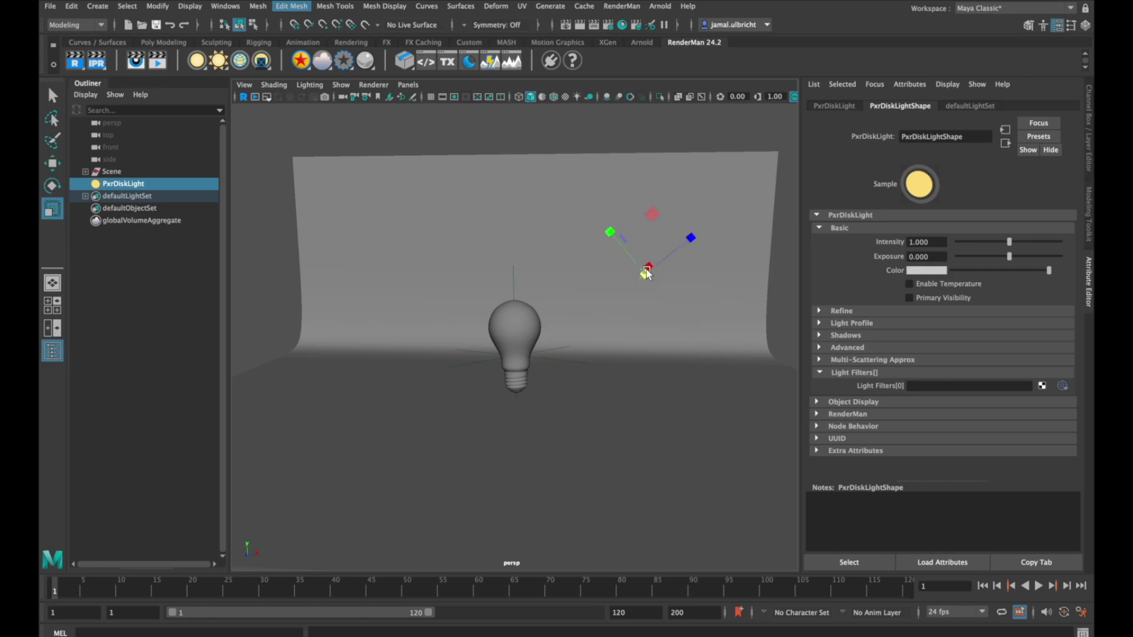
{"action": "key", "text": "w"}
{"action": "left_click_drag", "start_coordinate": [649, 273], "coordinate": [704, 213]}
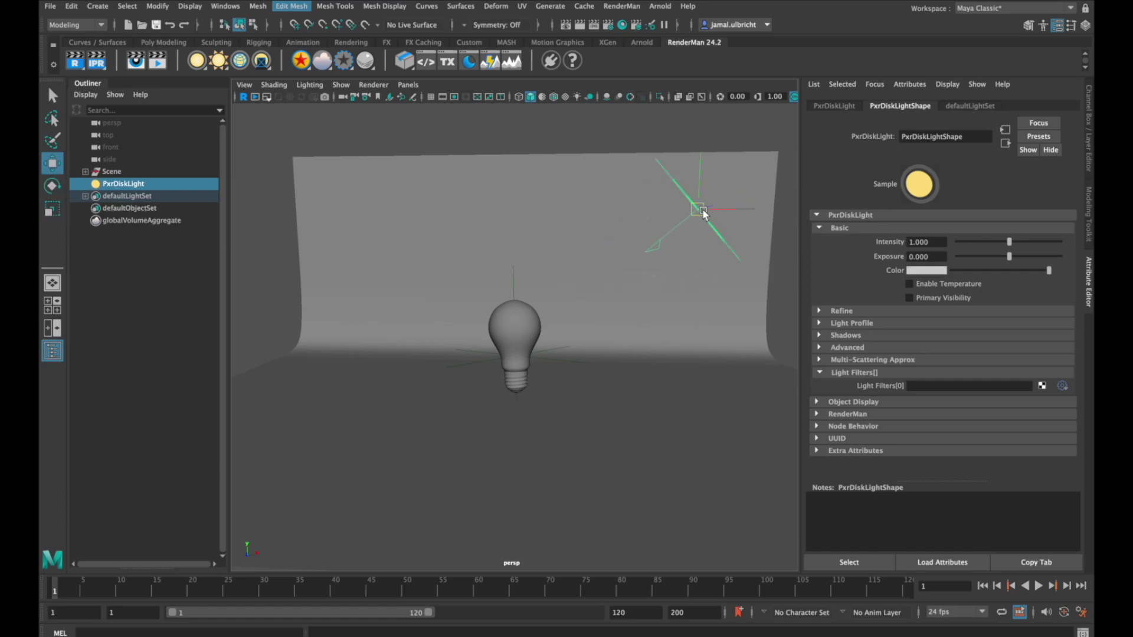
Restart the live IPR render and give the disk light intensity 2 and exposure 4.699.
{"action": "left_click", "coordinate": [243, 96]}
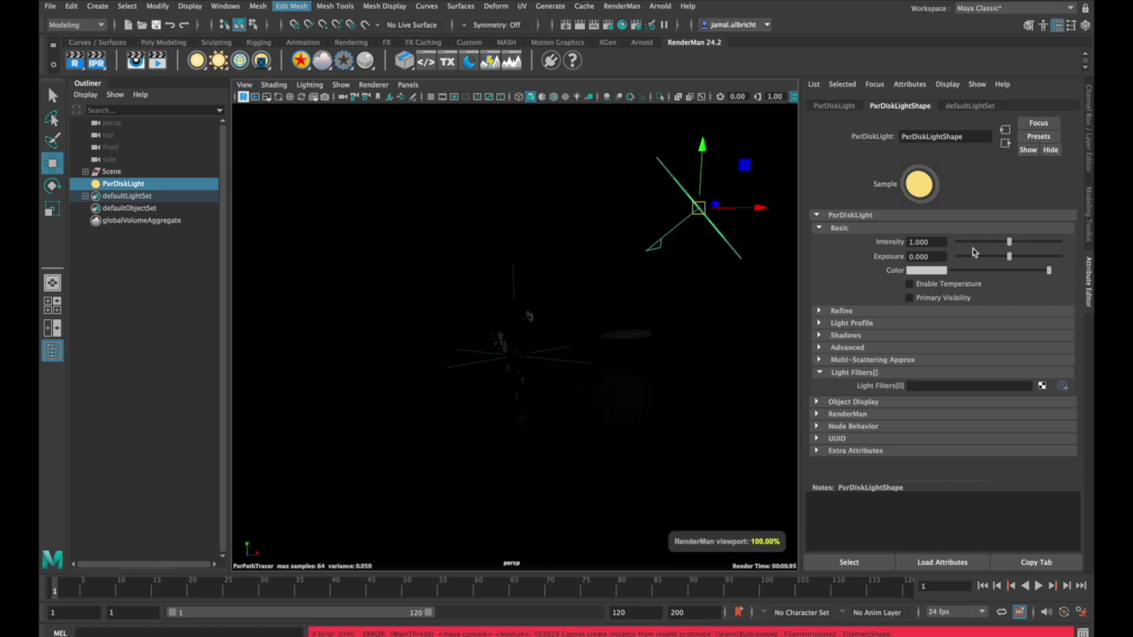
{"action": "left_click_drag", "start_coordinate": [1009, 242], "coordinate": [1061, 242]}
{"action": "left_click_drag", "start_coordinate": [1009, 256], "coordinate": [1033, 256]}
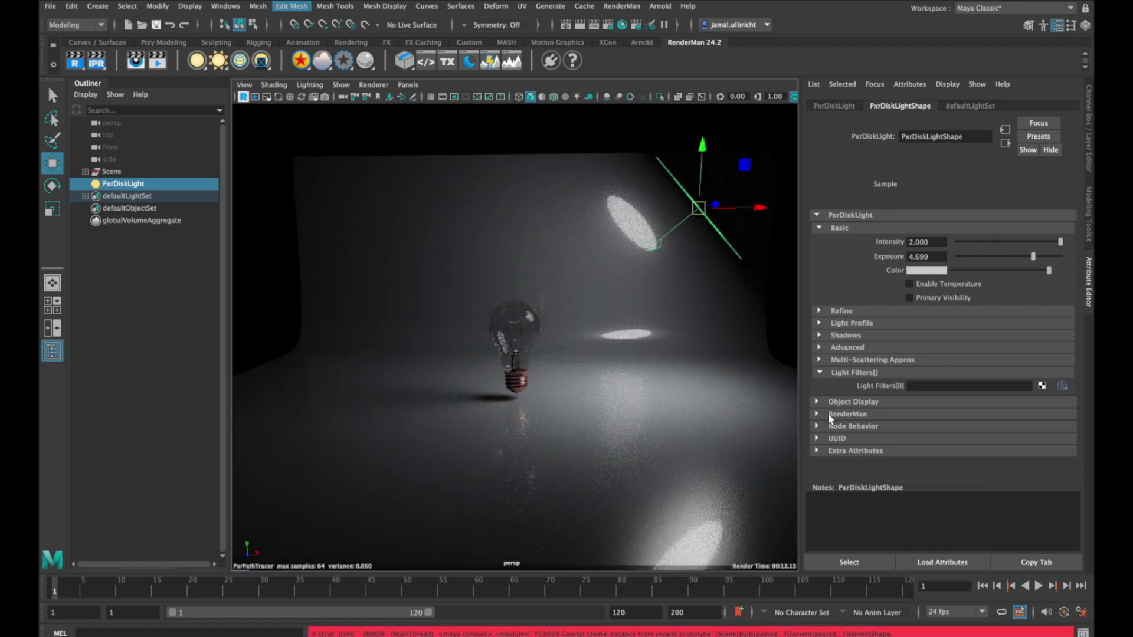
{"action": "left_click", "coordinate": [833, 311]}
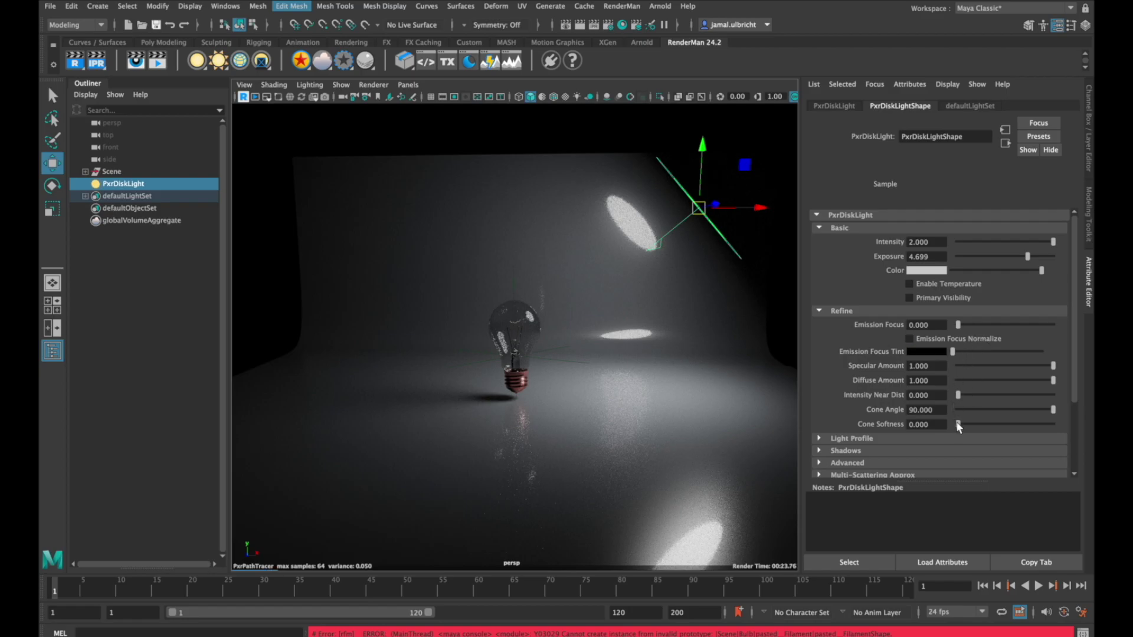
Set the disk light's Cone Angle to 10 and its Cone Softness to 0.143.
{"action": "double_click", "coordinate": [926, 410]}
{"action": "type", "text": "40"}
{"action": "key", "text": "Return"}
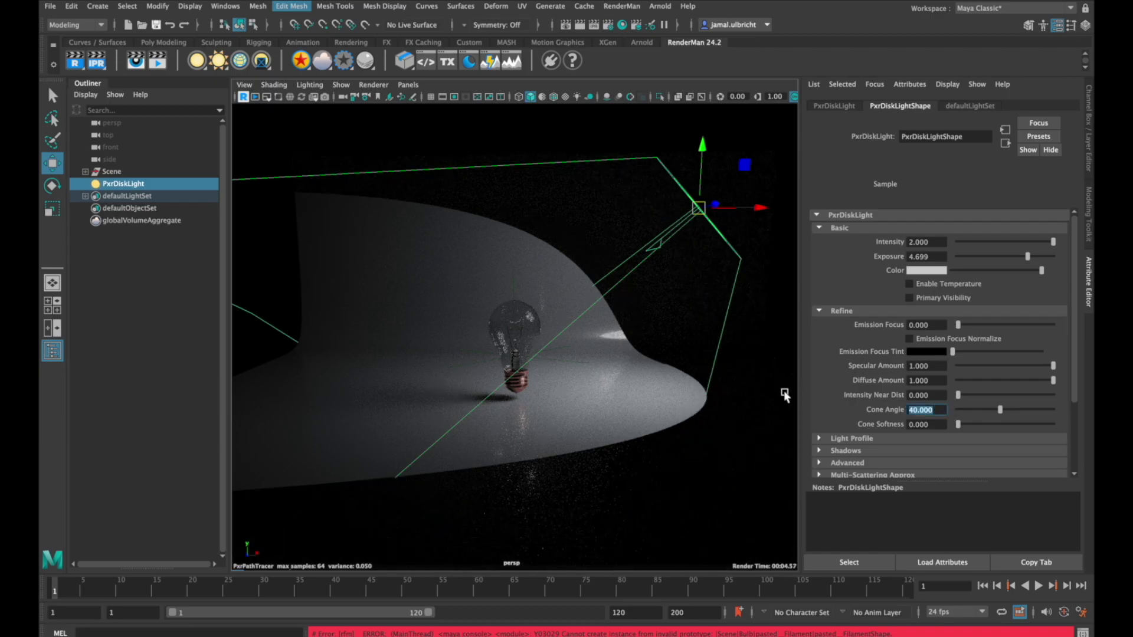
{"action": "type", "text": "10"}
{"action": "key", "text": "Return"}
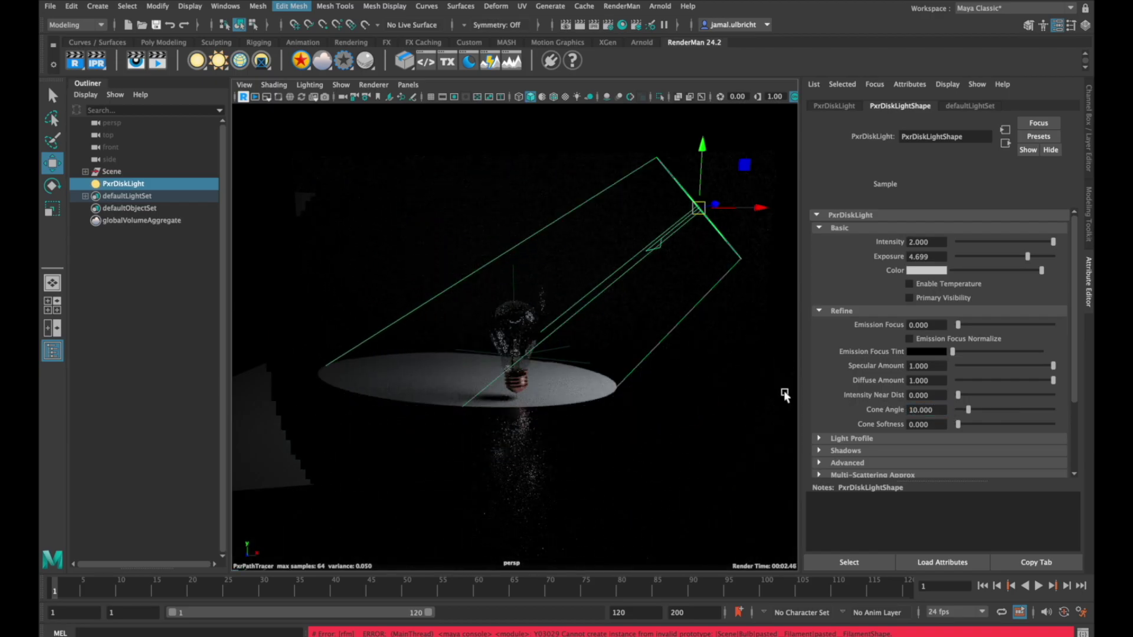
{"action": "left_click_drag", "start_coordinate": [958, 424], "coordinate": [972, 424]}
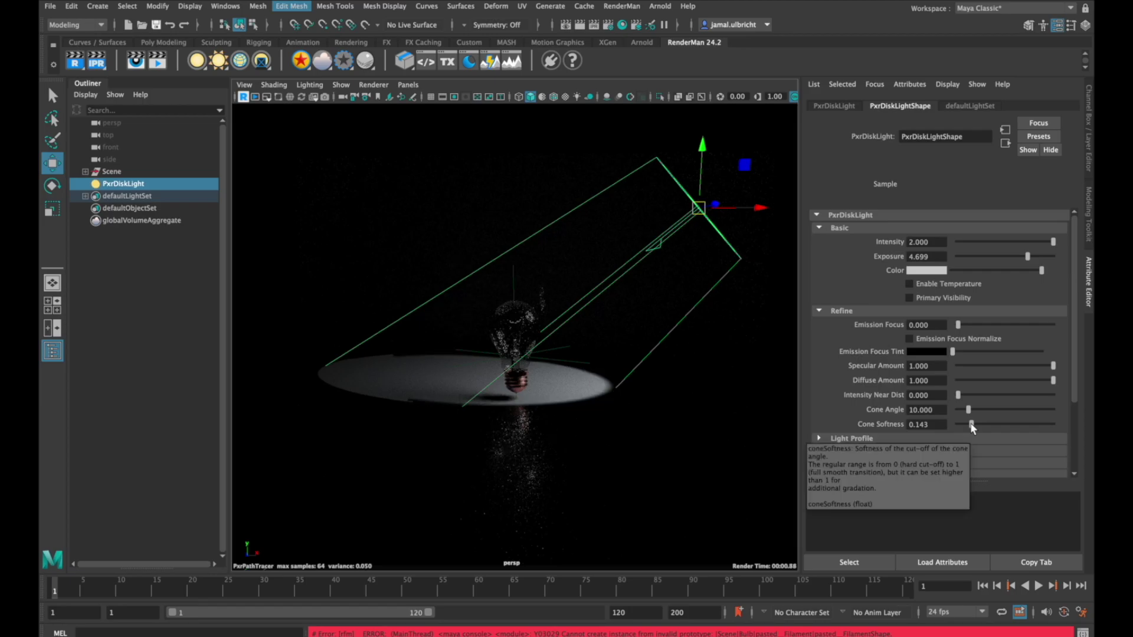